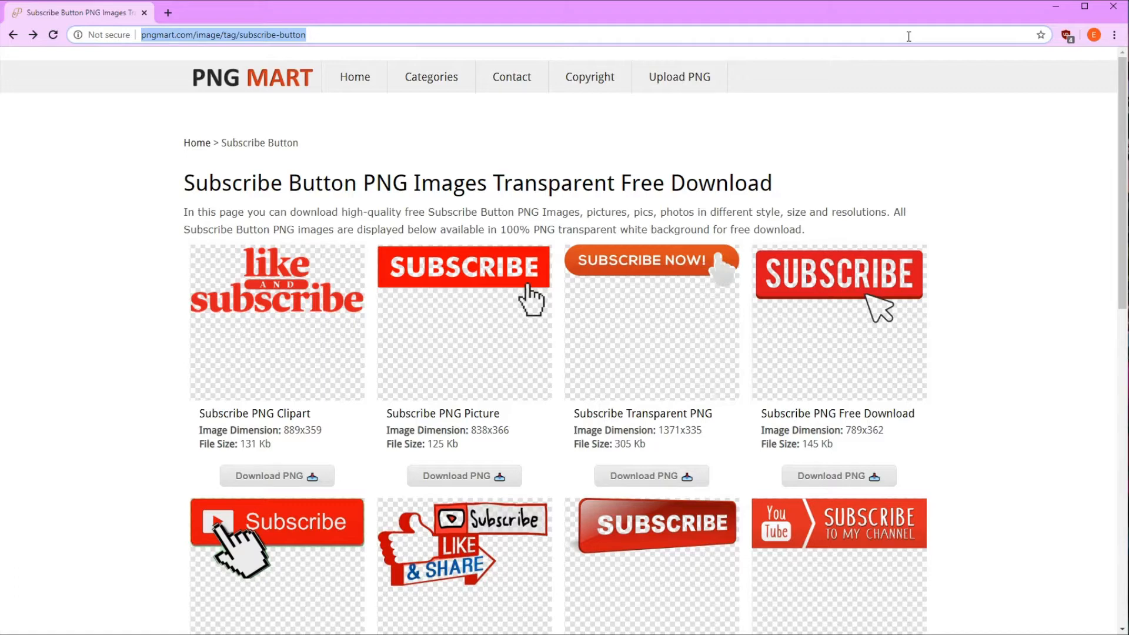
Open canva.com and create a new design with custom dimensions of 150 × 150 px
text(canva.com)
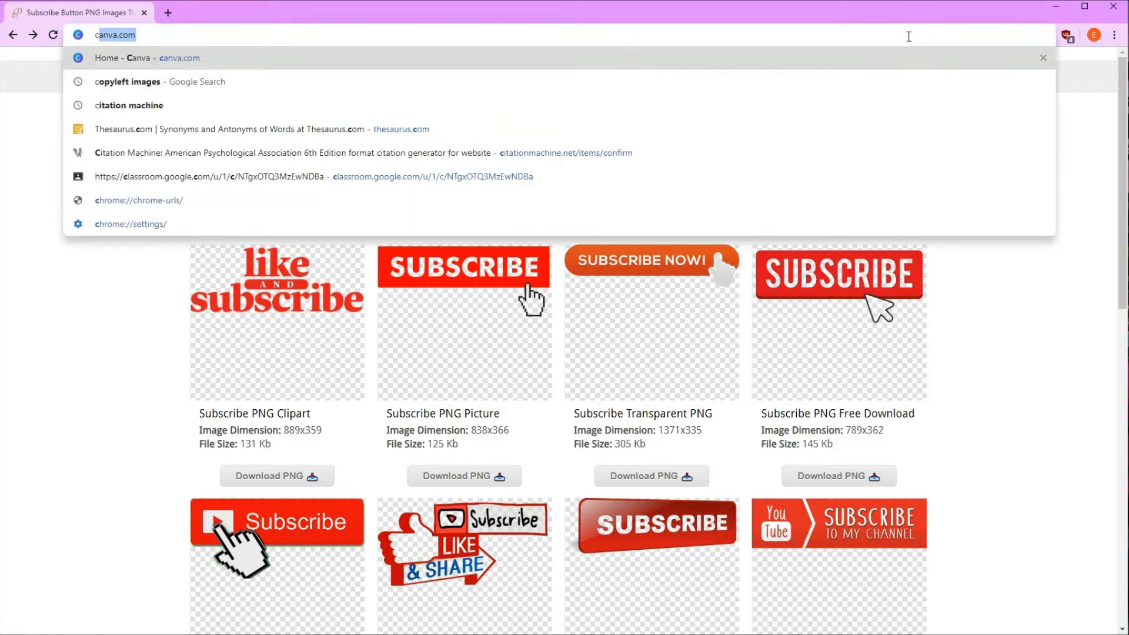
key(Return)
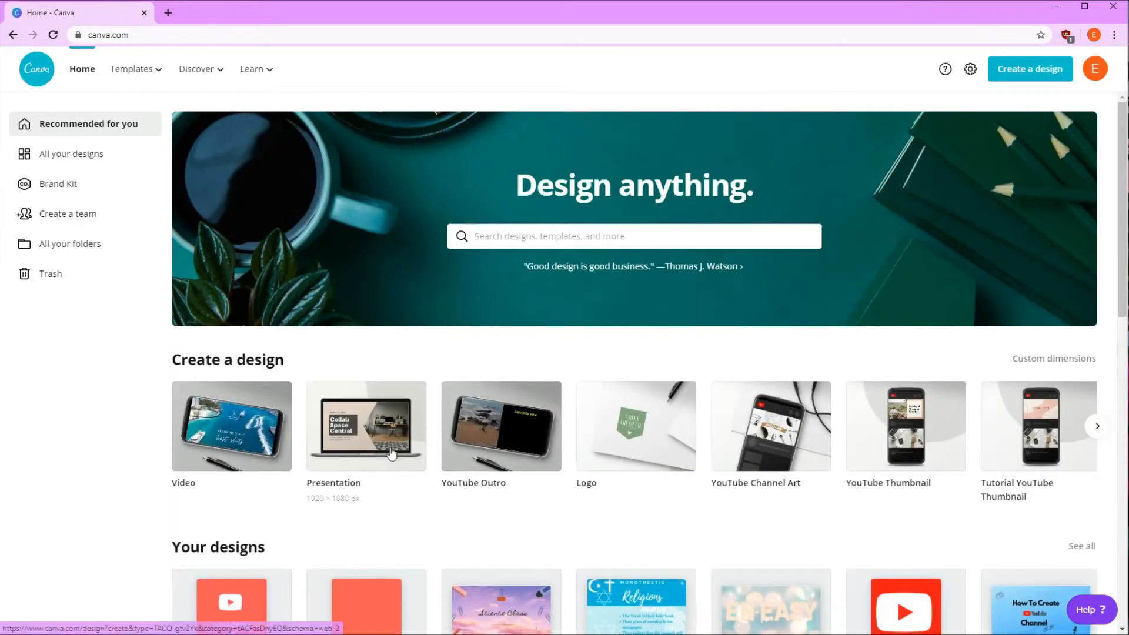
click(589, 242)
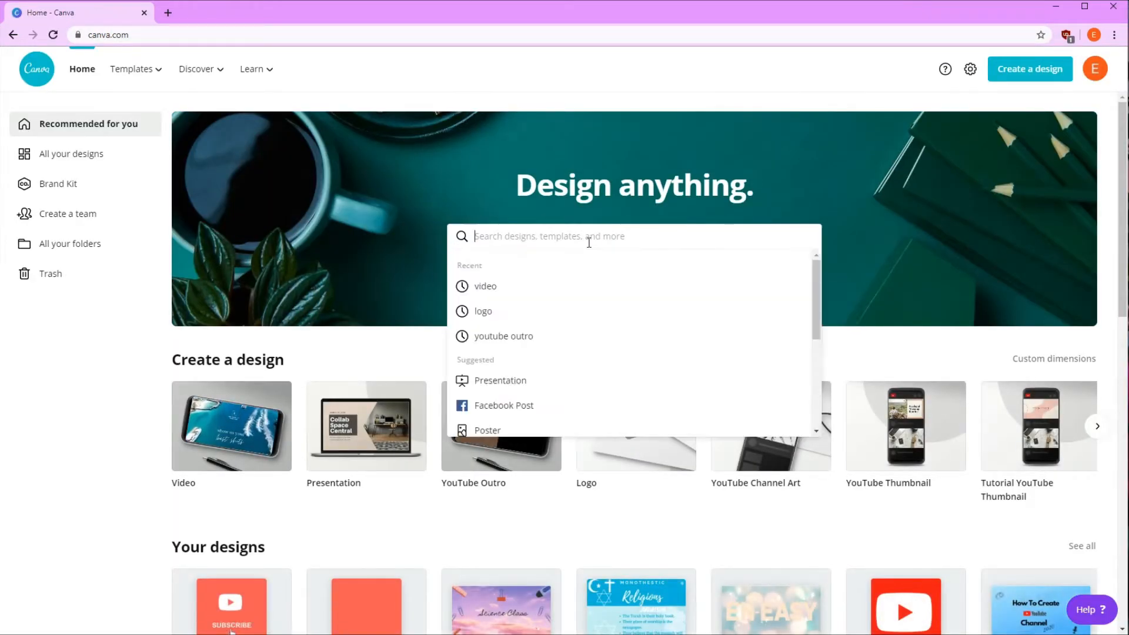
scroll(647, 341, down, 4)
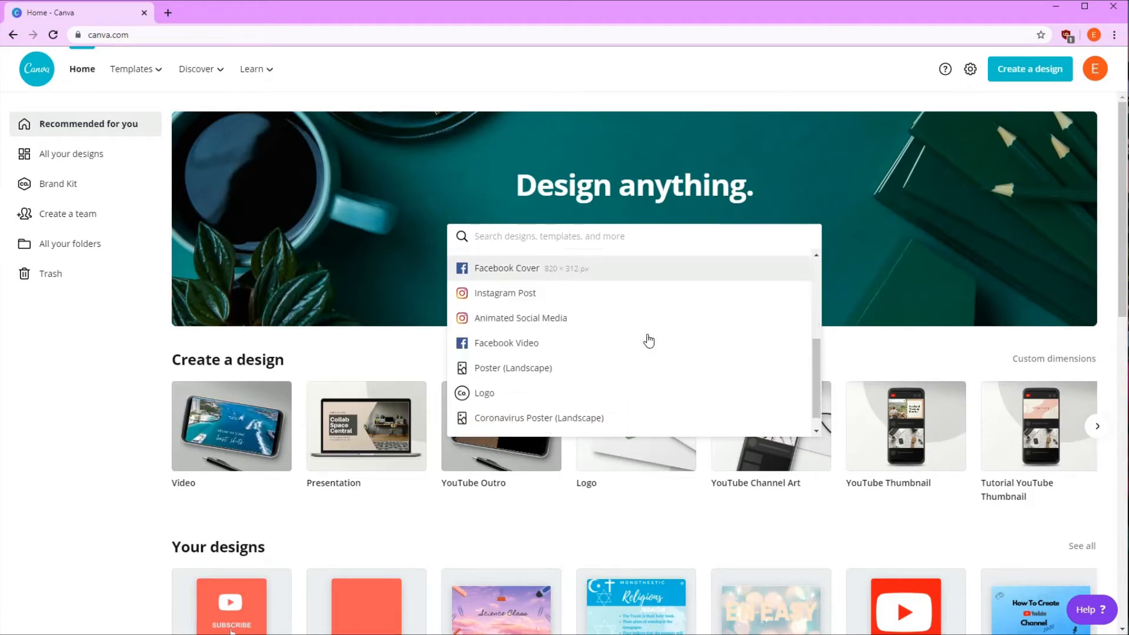
click(594, 426)
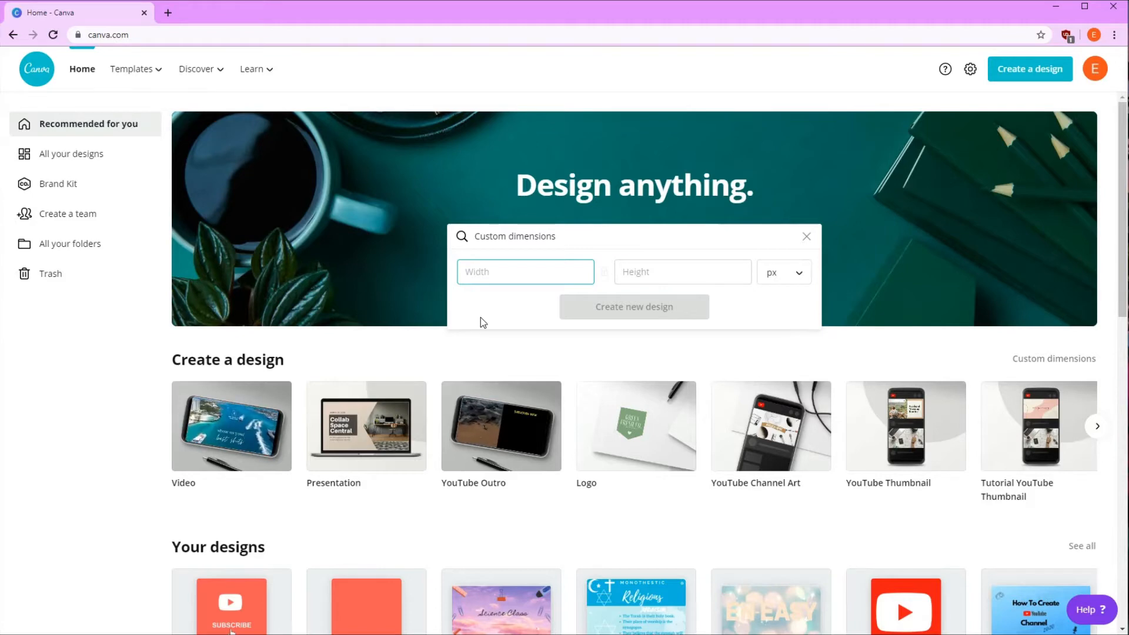
text(150)
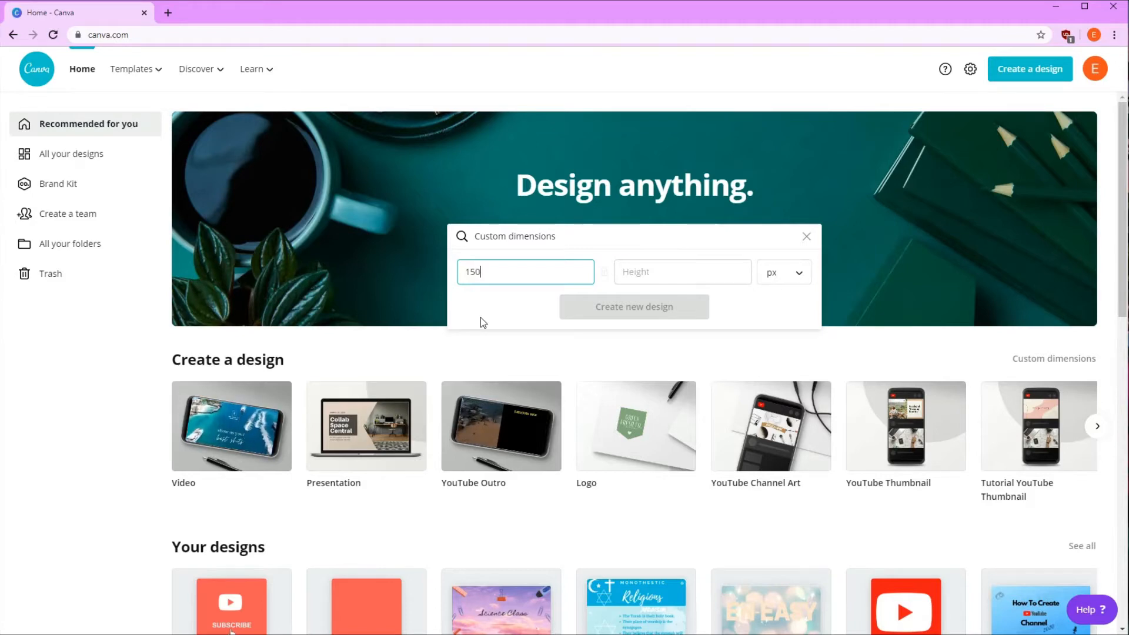
click(651, 279)
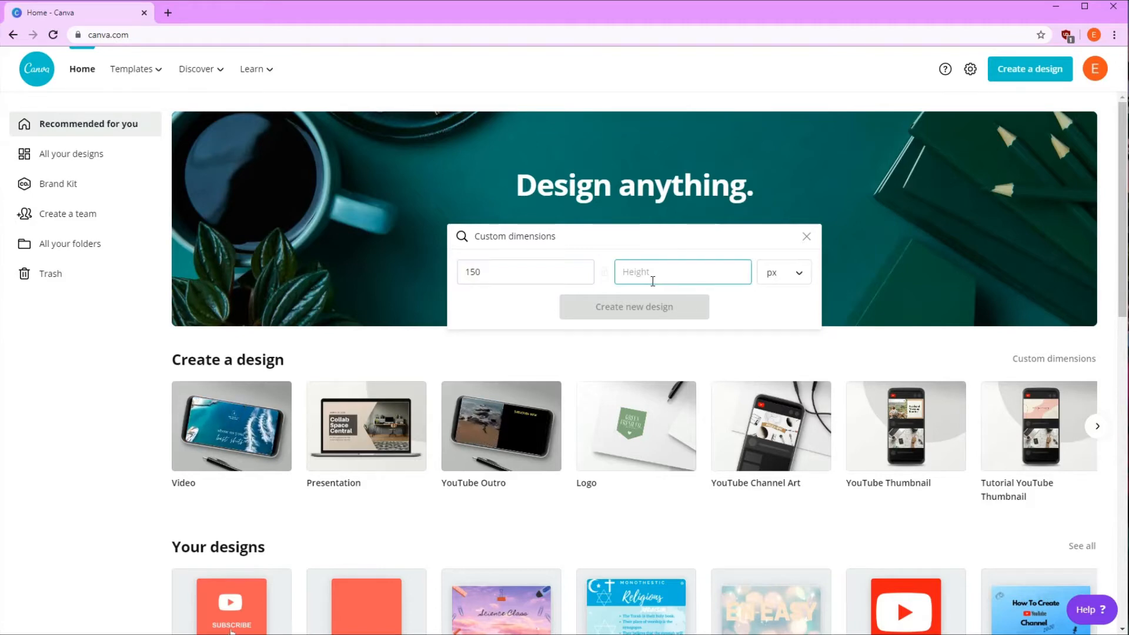
text(150)
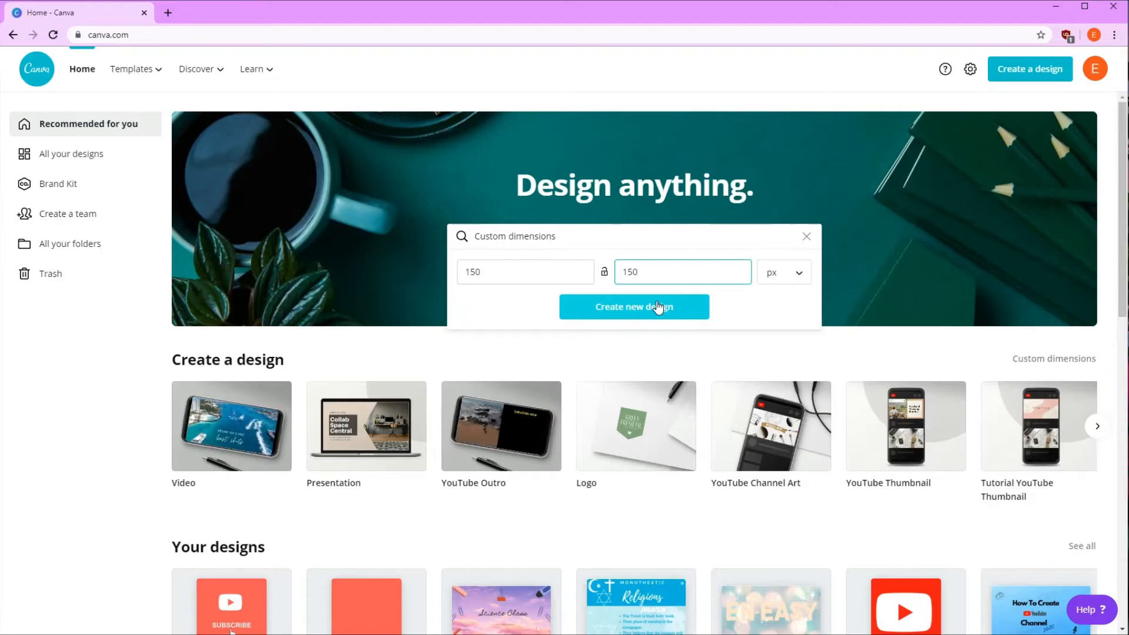
click(658, 307)
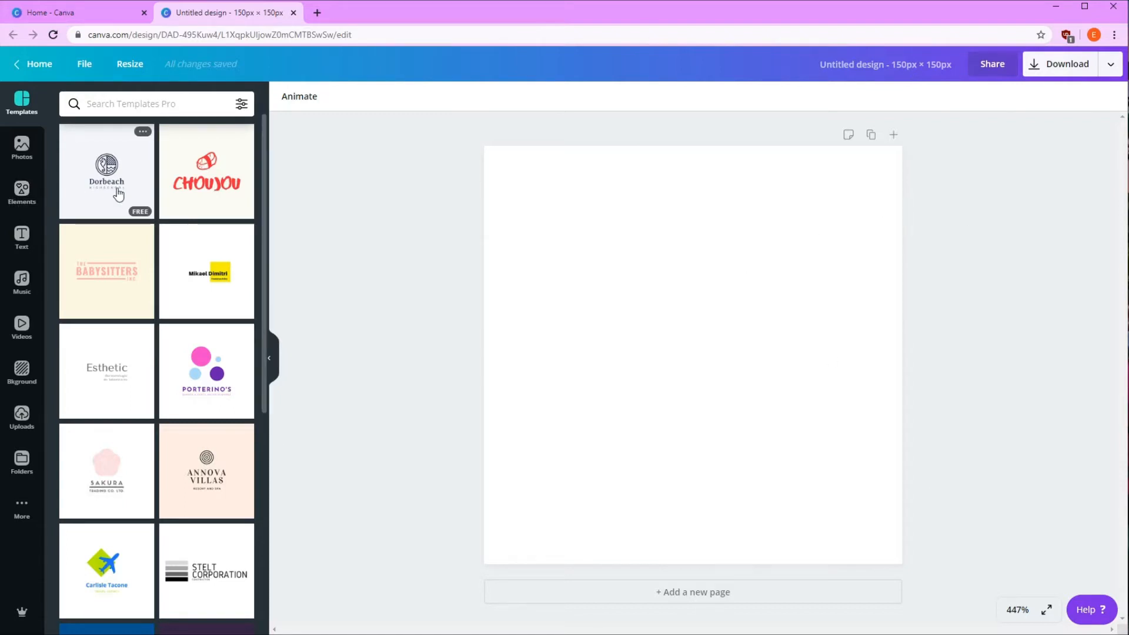
Fill the blank page's background with solid coral red
scroll(235, 458, down, 8)
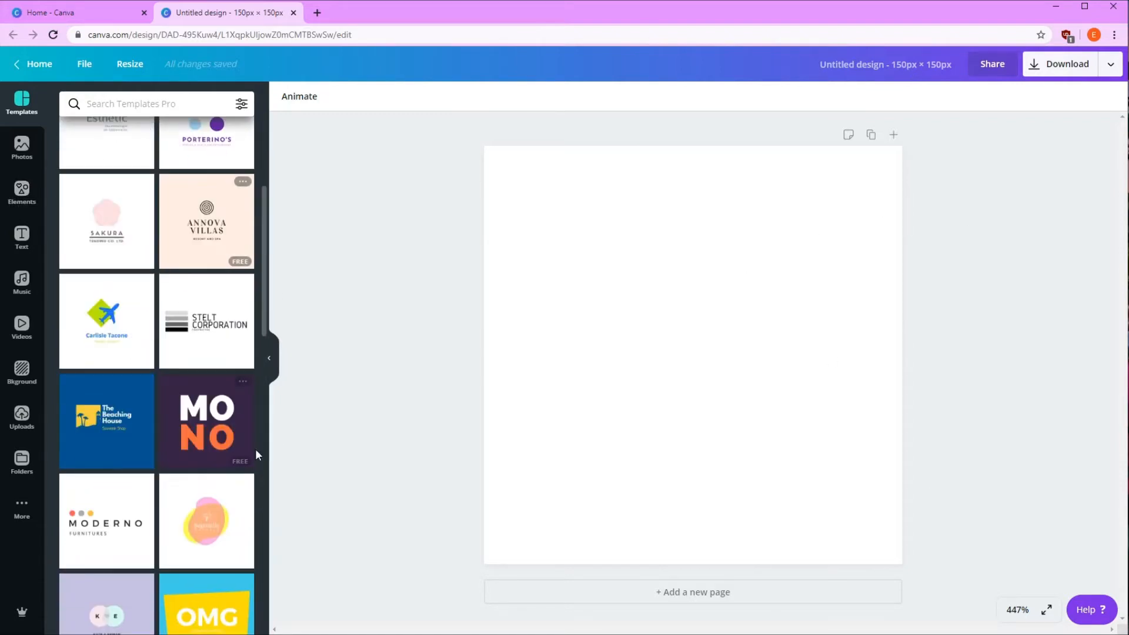
scroll(235, 529, up, 8)
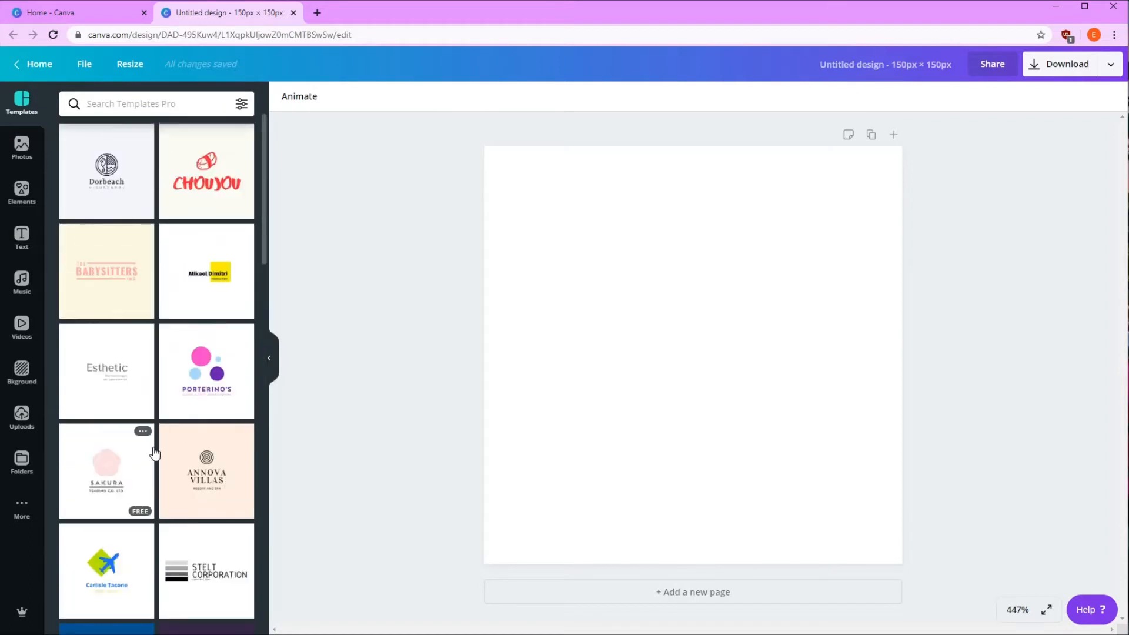
click(23, 376)
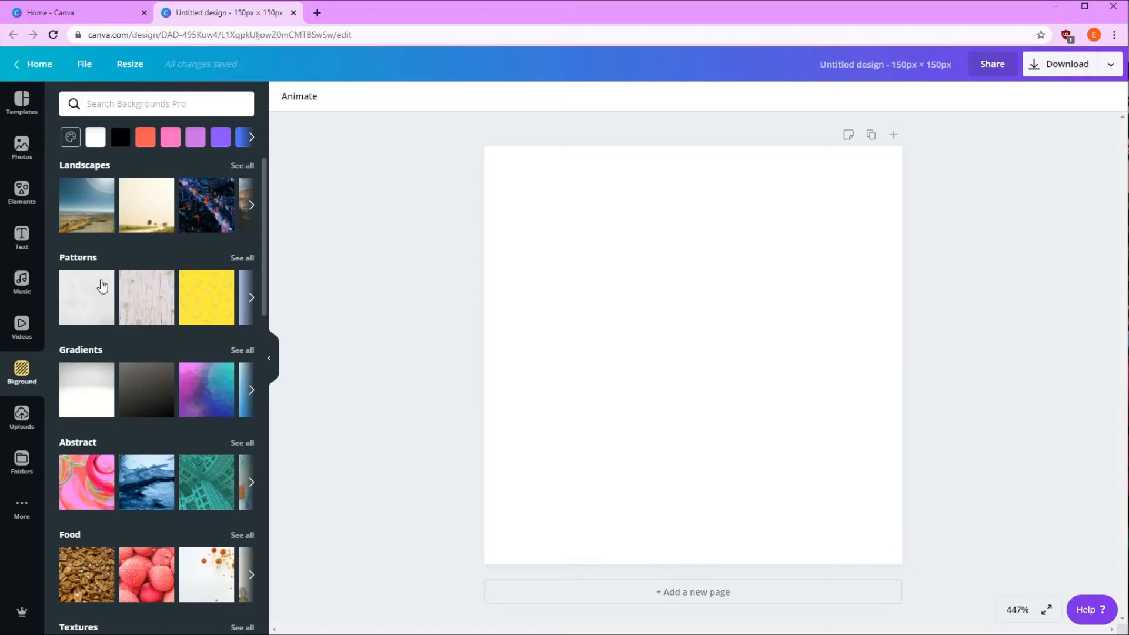
scroll(151, 308, down, 2)
scroll(151, 308, down, 6)
scroll(151, 308, up, 9)
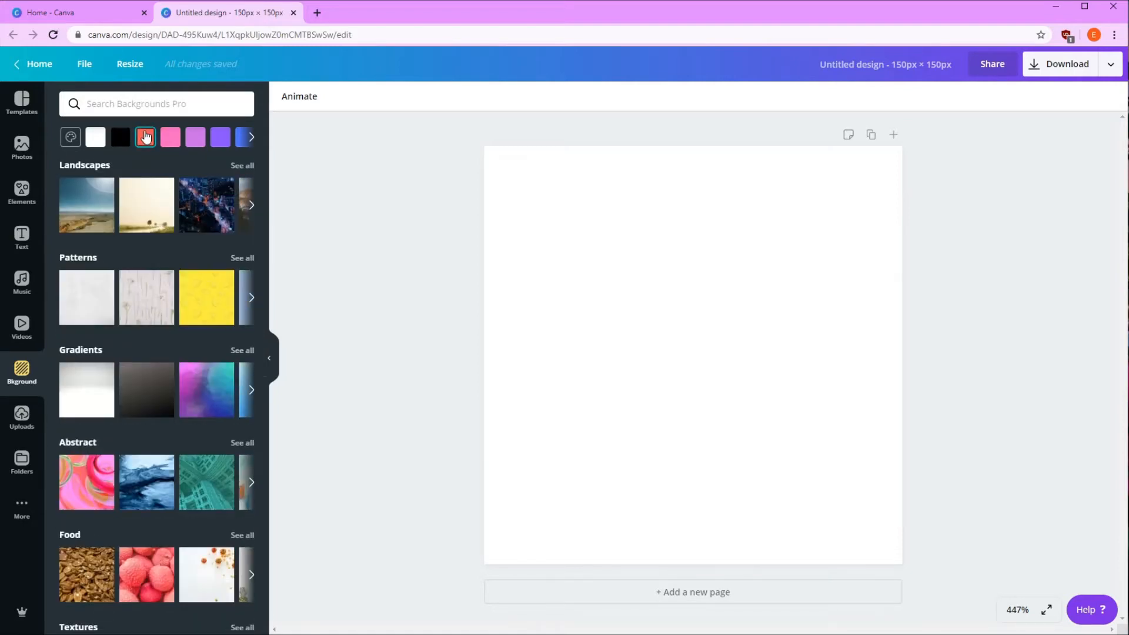
click(145, 137)
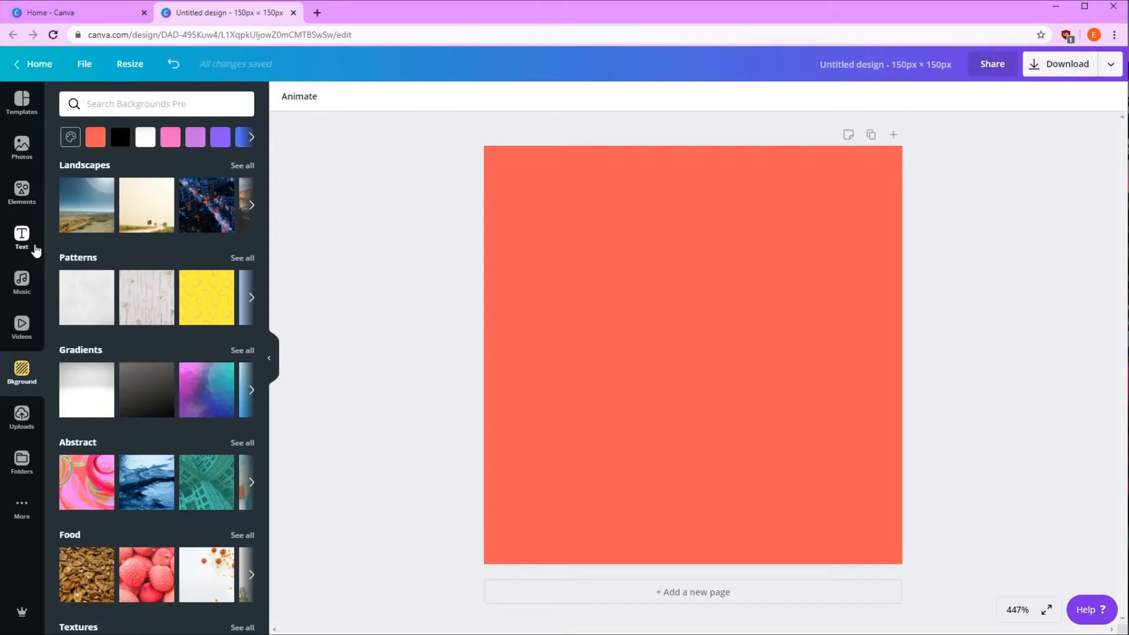
Search the elements for "youtube" and place the free red rounded-square icon with the white play logo in the page's upper middle
click(25, 204)
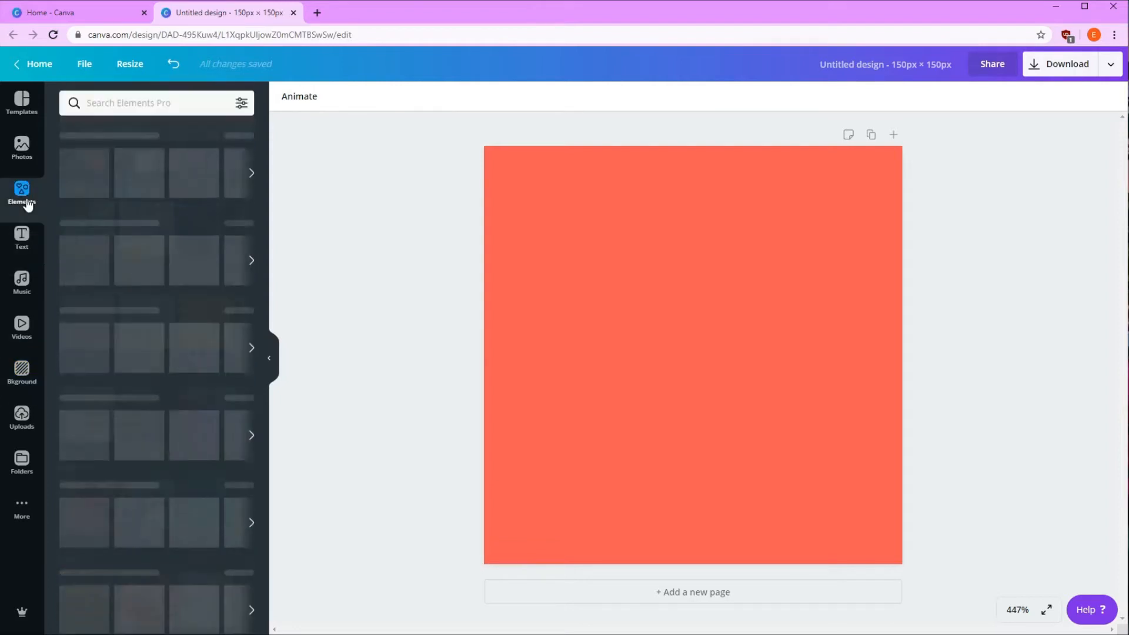
click(126, 95)
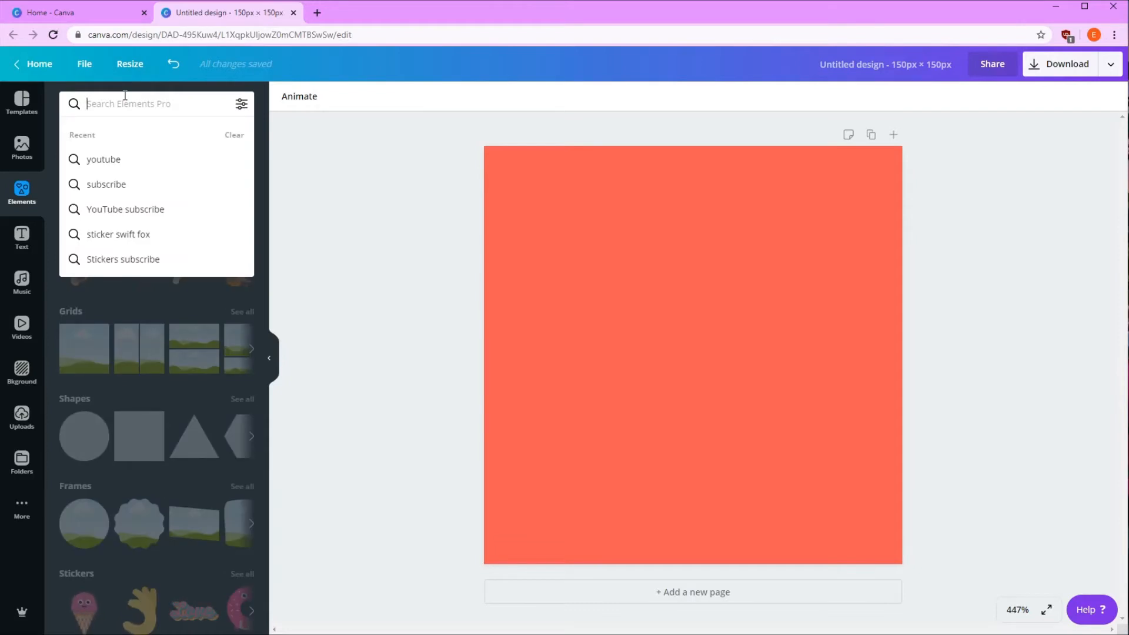
text(you)
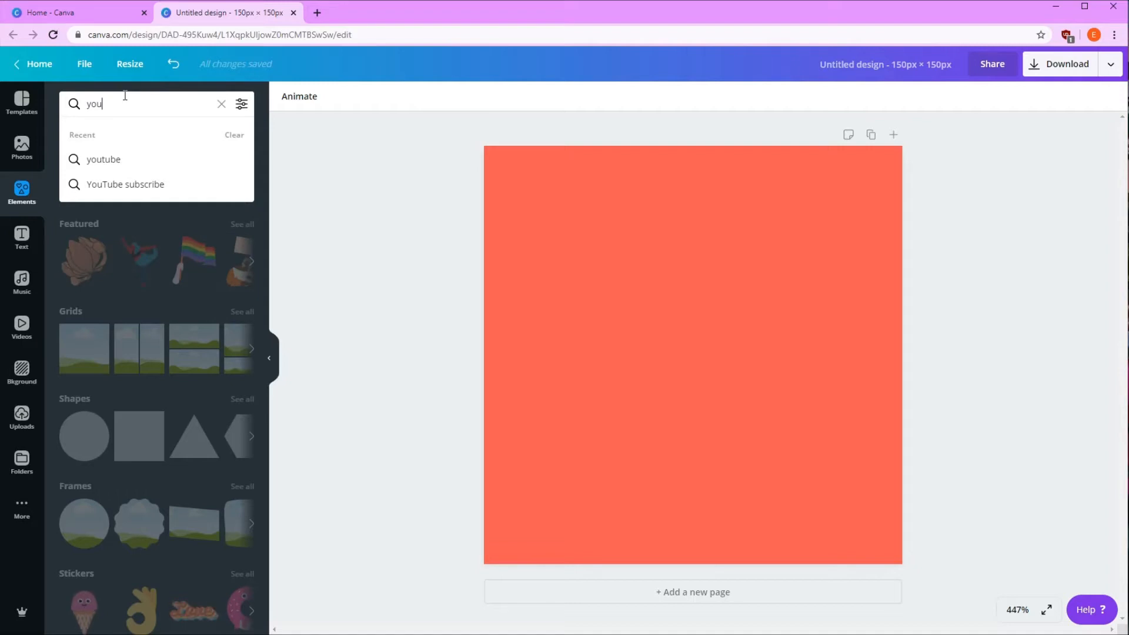
click(125, 162)
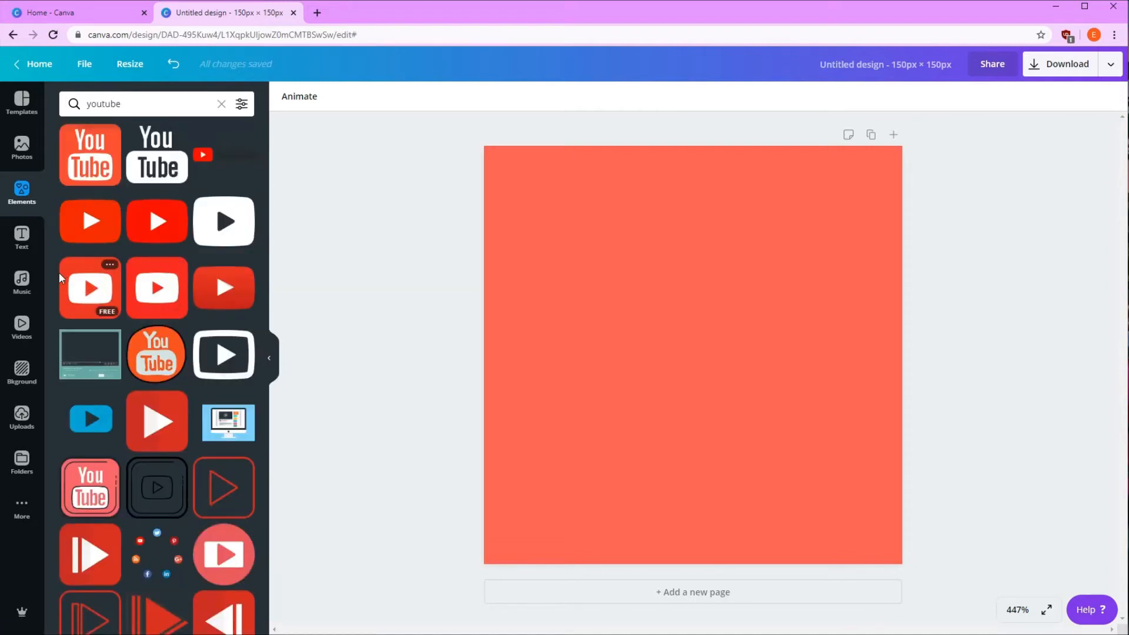
drag(87, 284, 629, 224)
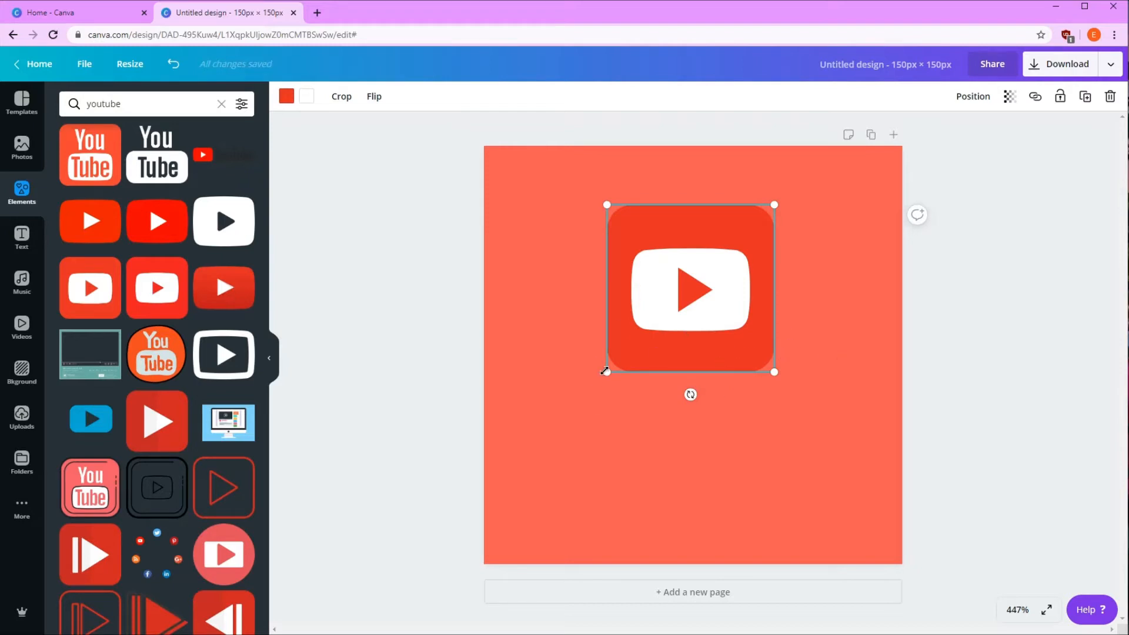
click(783, 458)
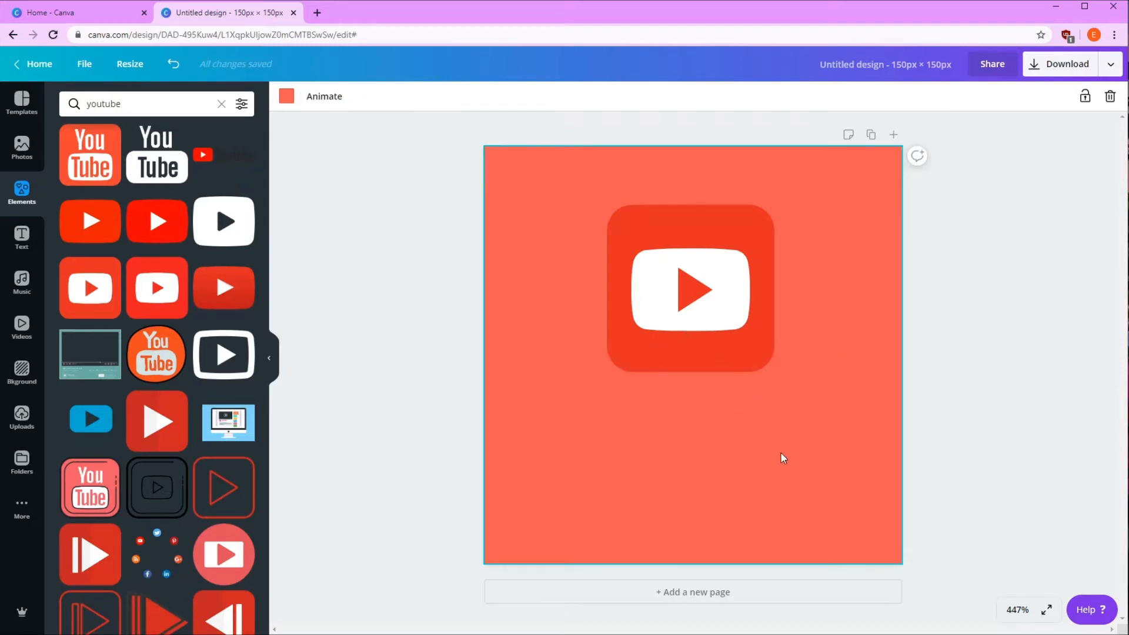
Recolour the YouTube icon's red square to the document's Coral red #ff5757 so it matches the background
click(617, 272)
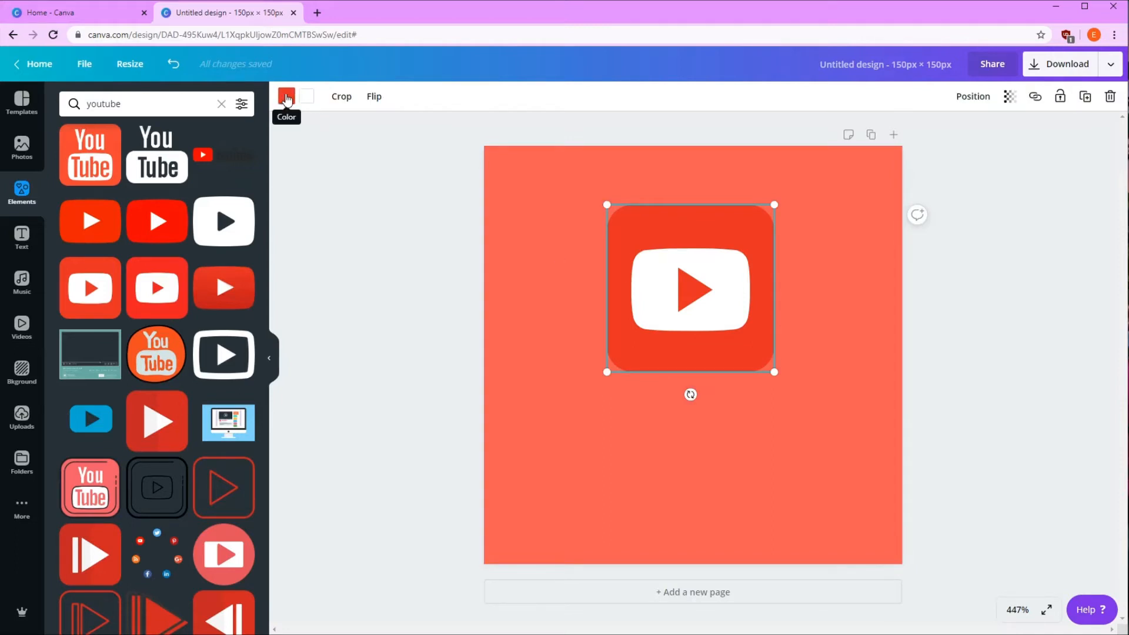
click(286, 97)
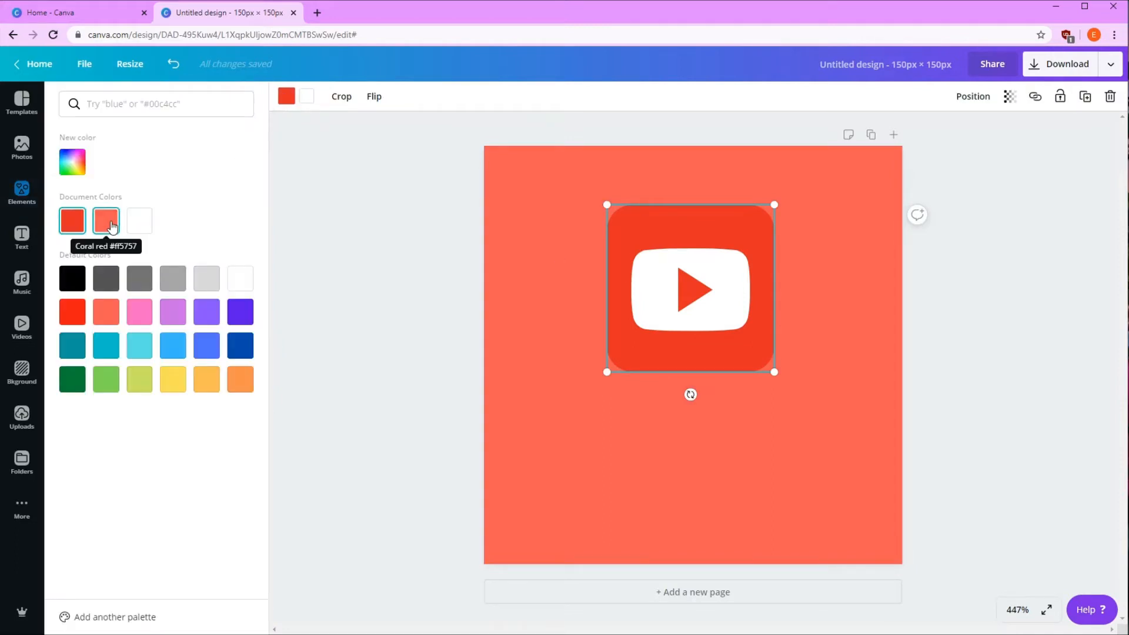
click(112, 222)
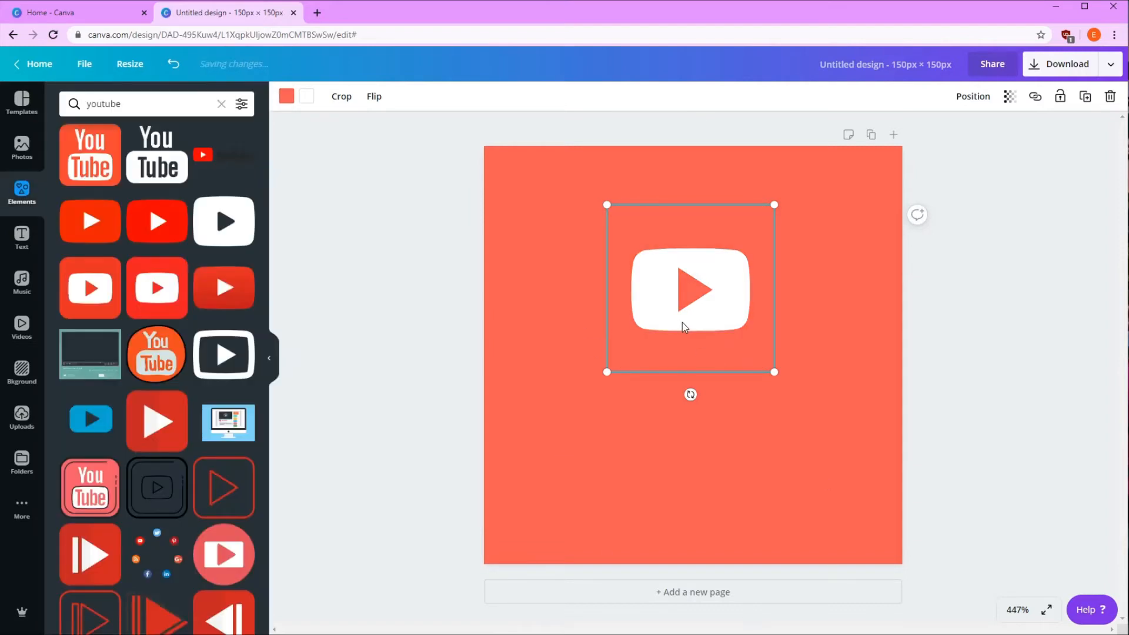
Enlarge the YouTube icon slightly and centre it horizontally in the upper half of the page
drag(681, 325, 676, 316)
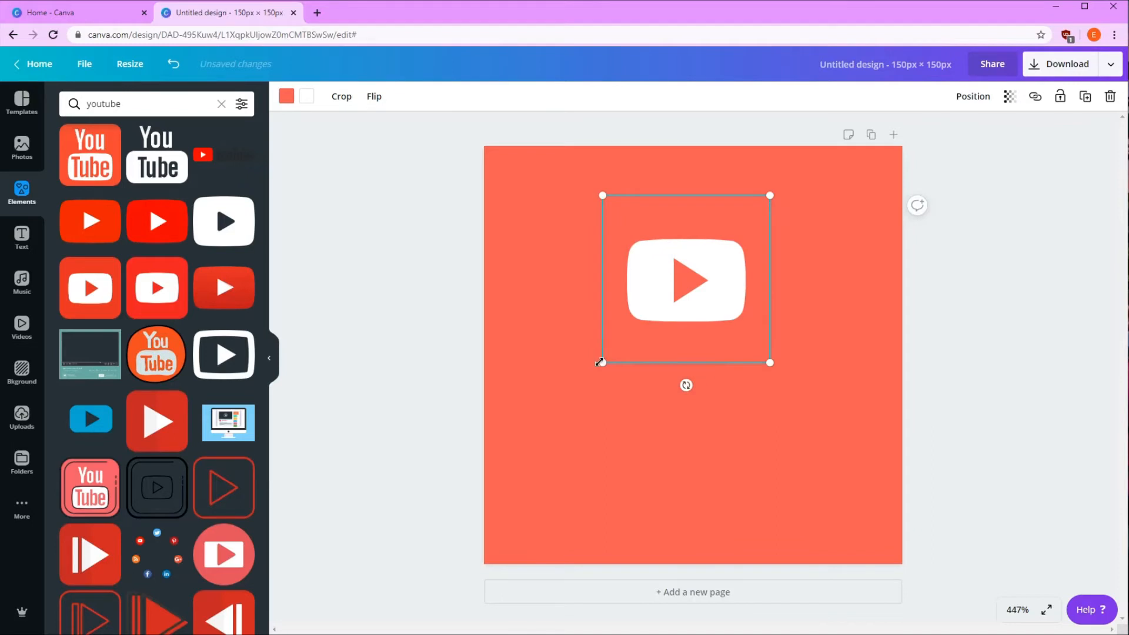
drag(600, 362, 555, 370)
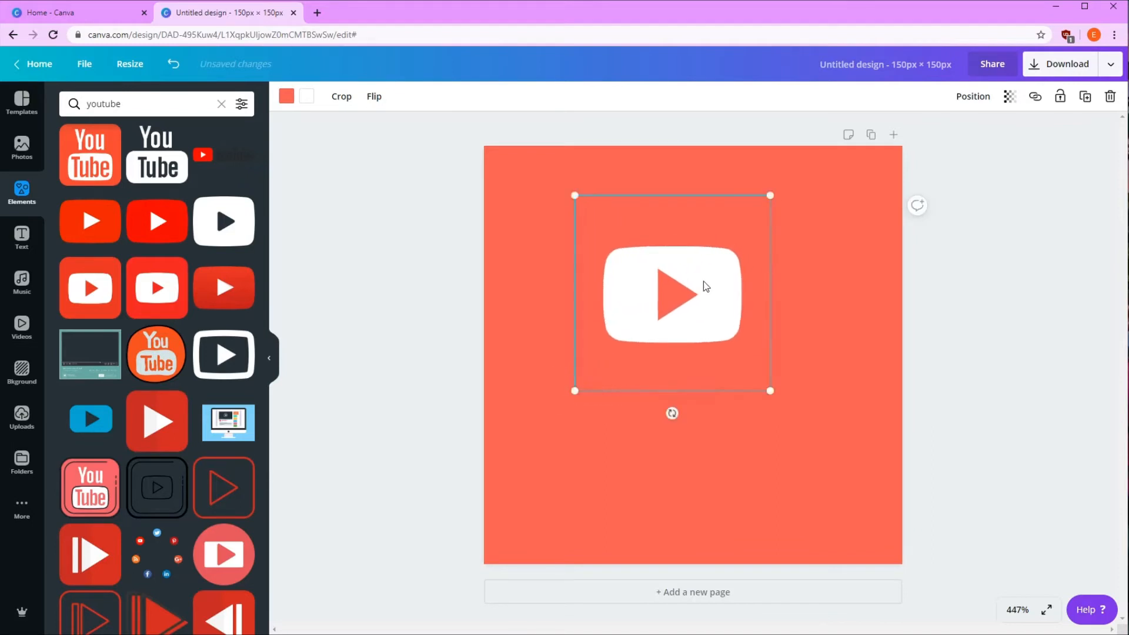
mouse_move(706, 287)
mouse_down()
mouse_move(716, 267)
mouse_move(728, 279)
mouse_up()
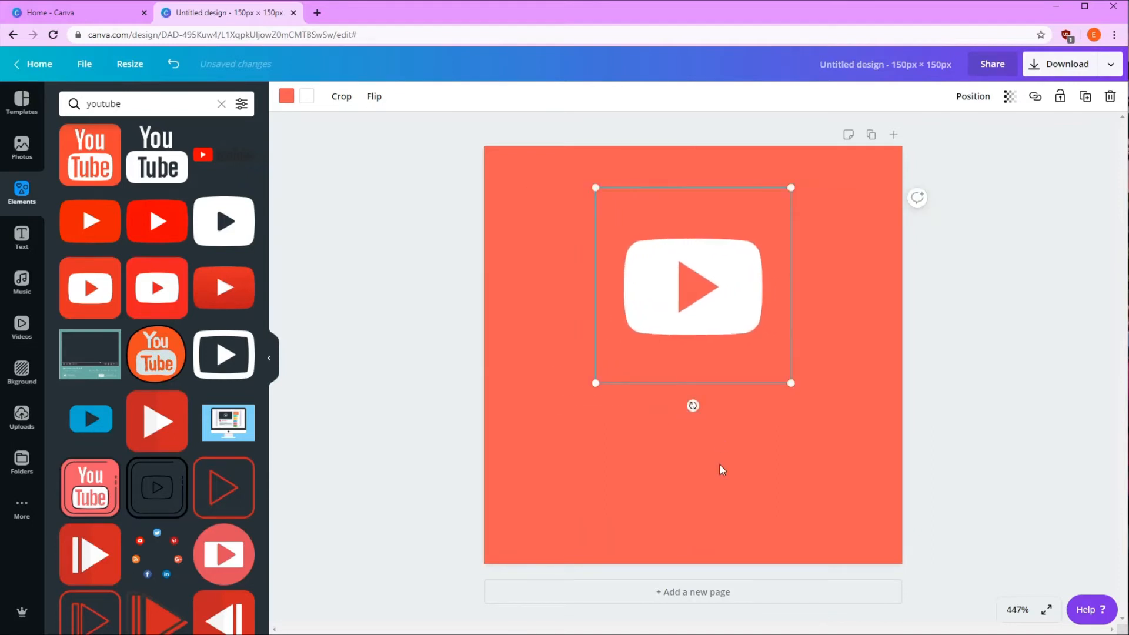
click(722, 469)
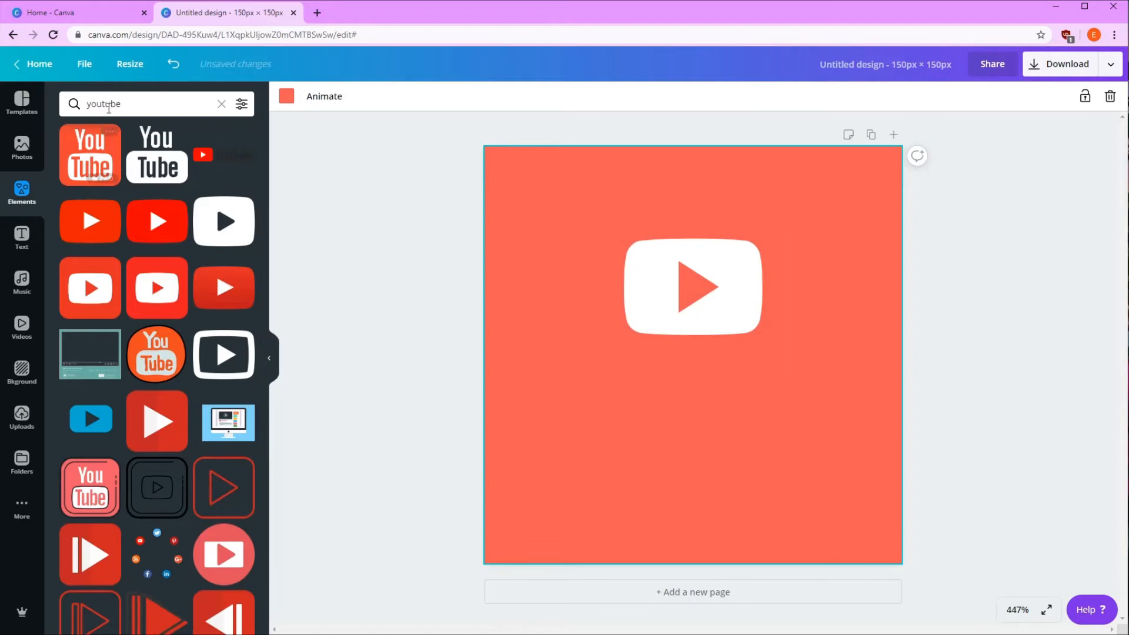
Search the elements for "subscribe" and place the Pro SUBSCRIBE button graphic with the hand cursor below the YouTube icon
click(118, 103)
double_click(118, 103)
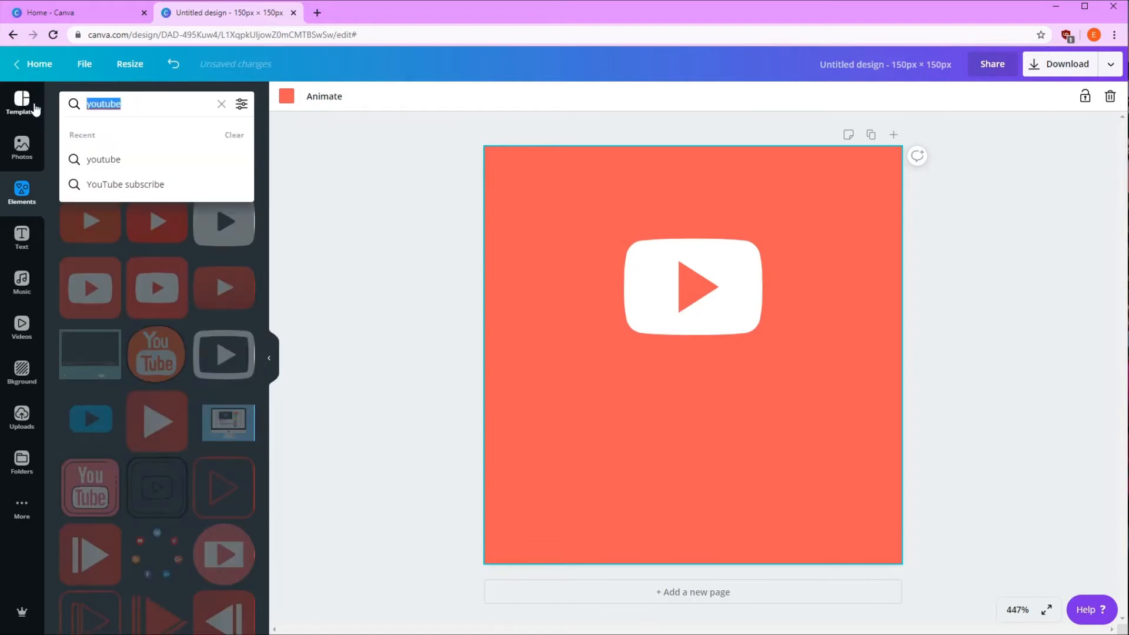
text(sub)
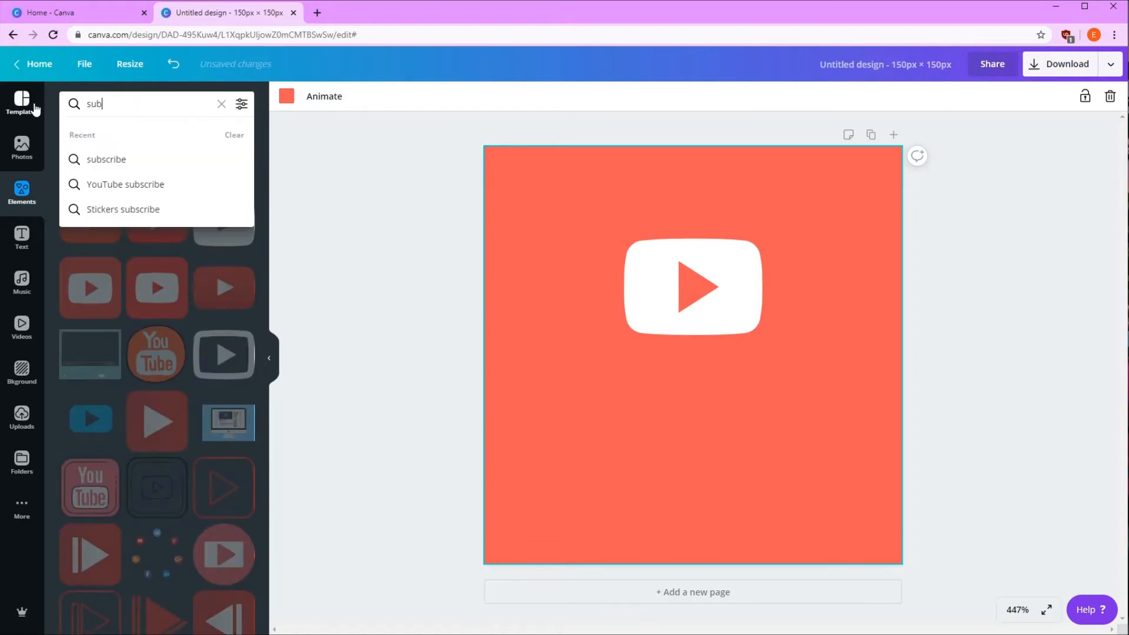
text(scribe)
click(109, 160)
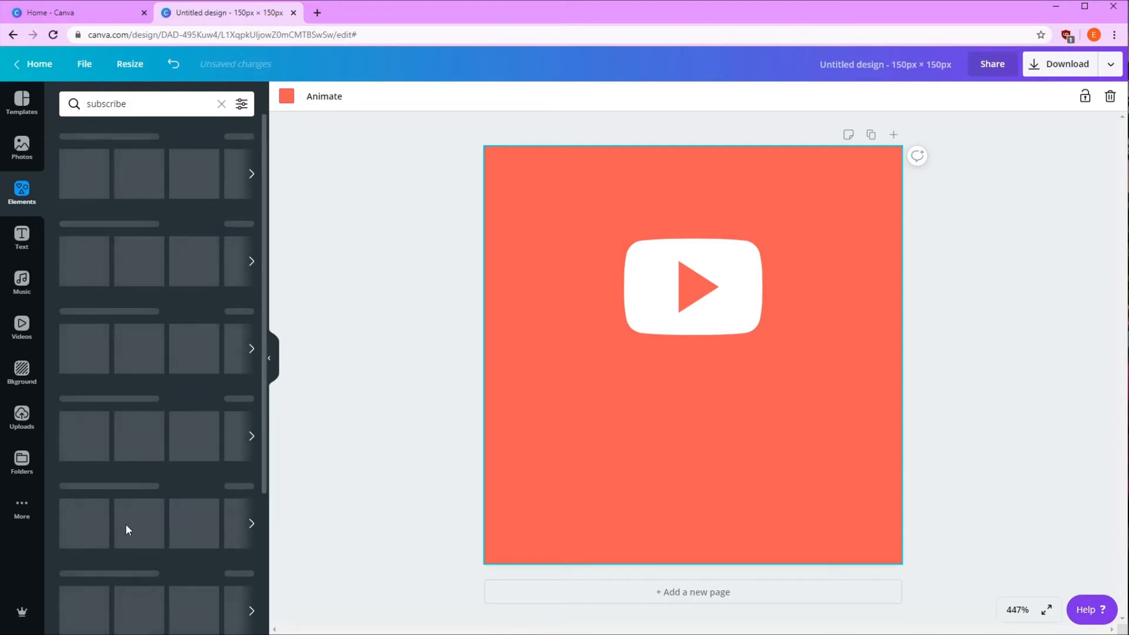
click(199, 102)
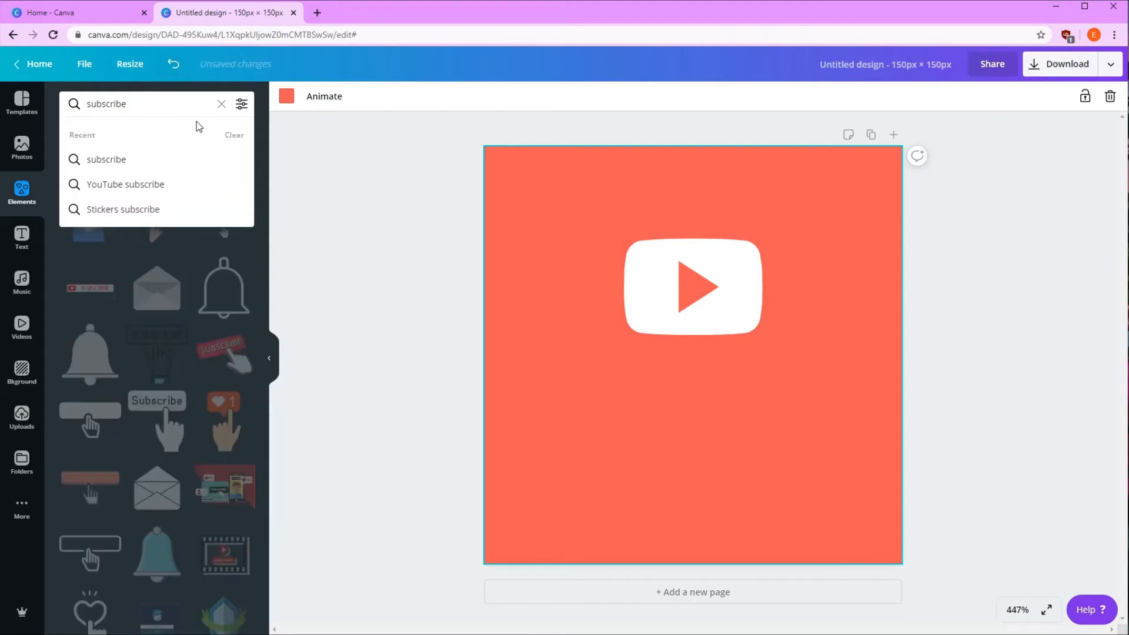
click(174, 376)
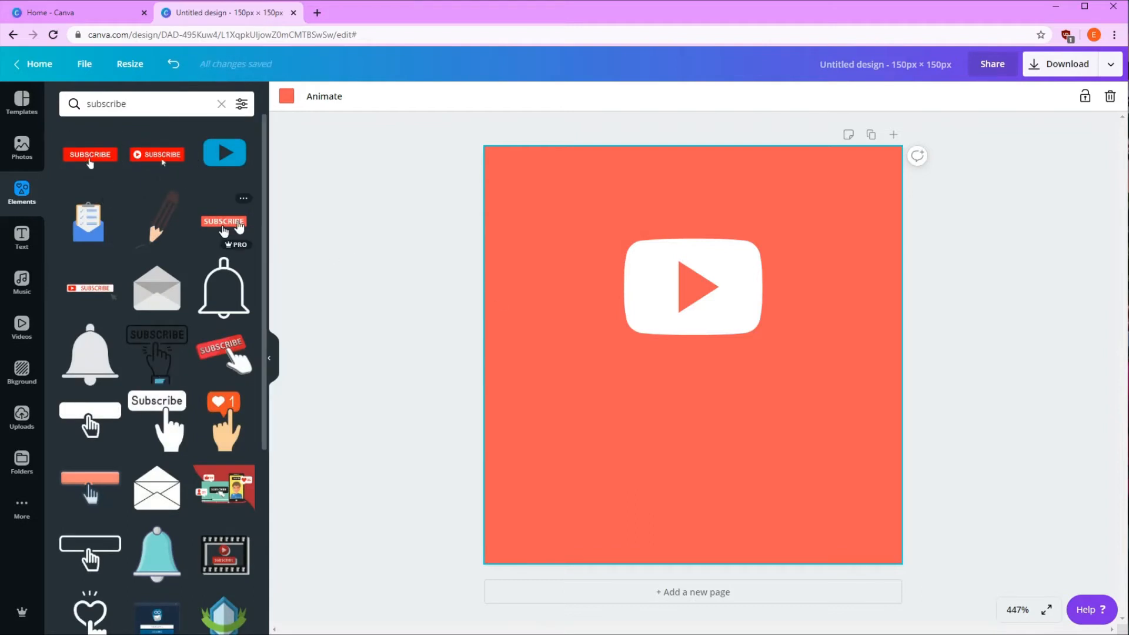
drag(240, 227, 629, 386)
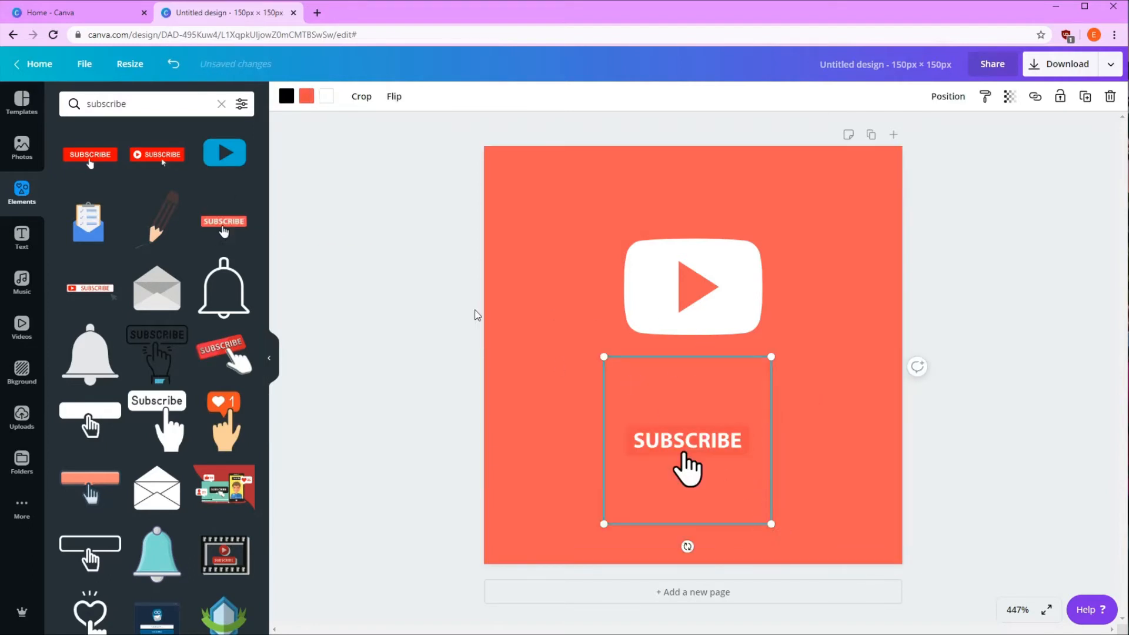
Recolour the SUBSCRIBE graphic's red button to the document's coral red used for the background
click(307, 95)
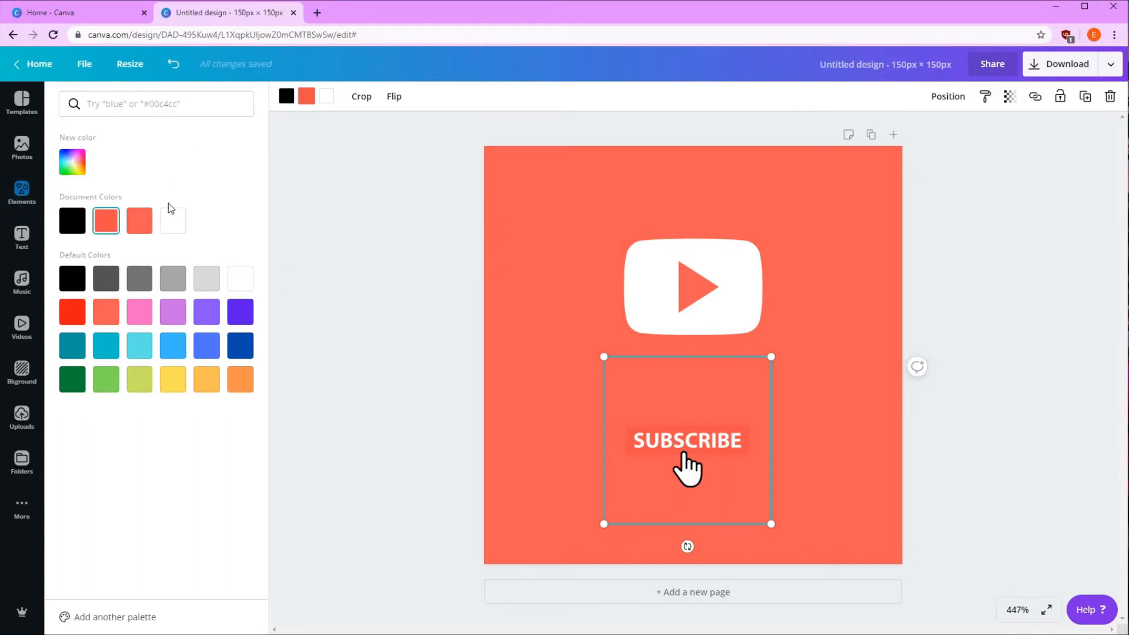
click(140, 222)
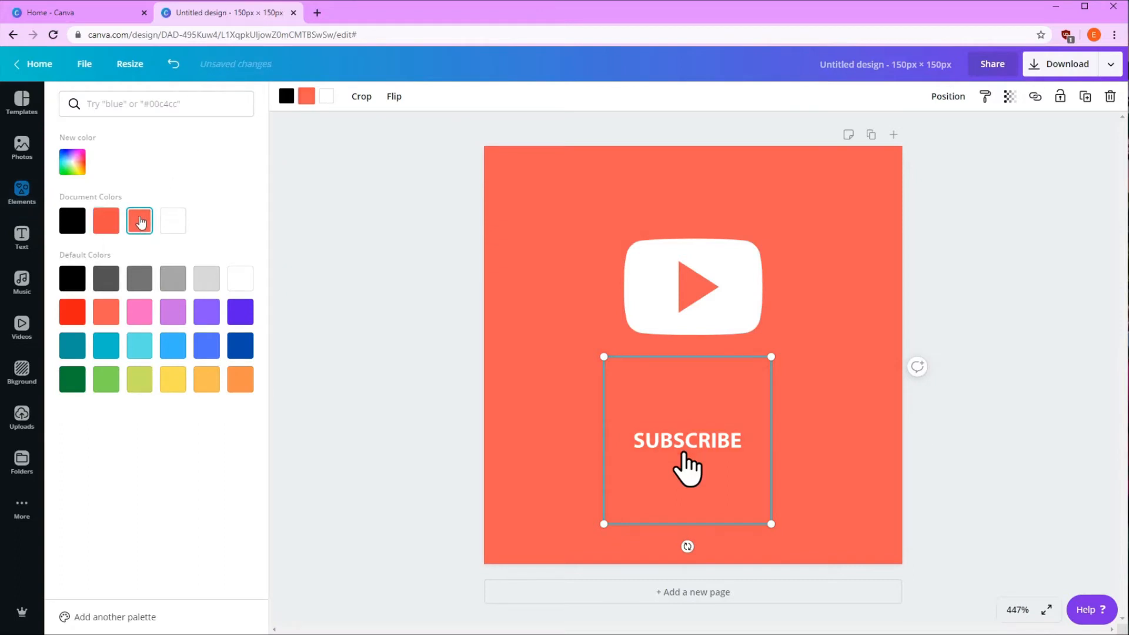
Enlarge the SUBSCRIBE graphic and reposition it so its text and hand cursor sit roughly centred beneath the YouTube icon
click(728, 551)
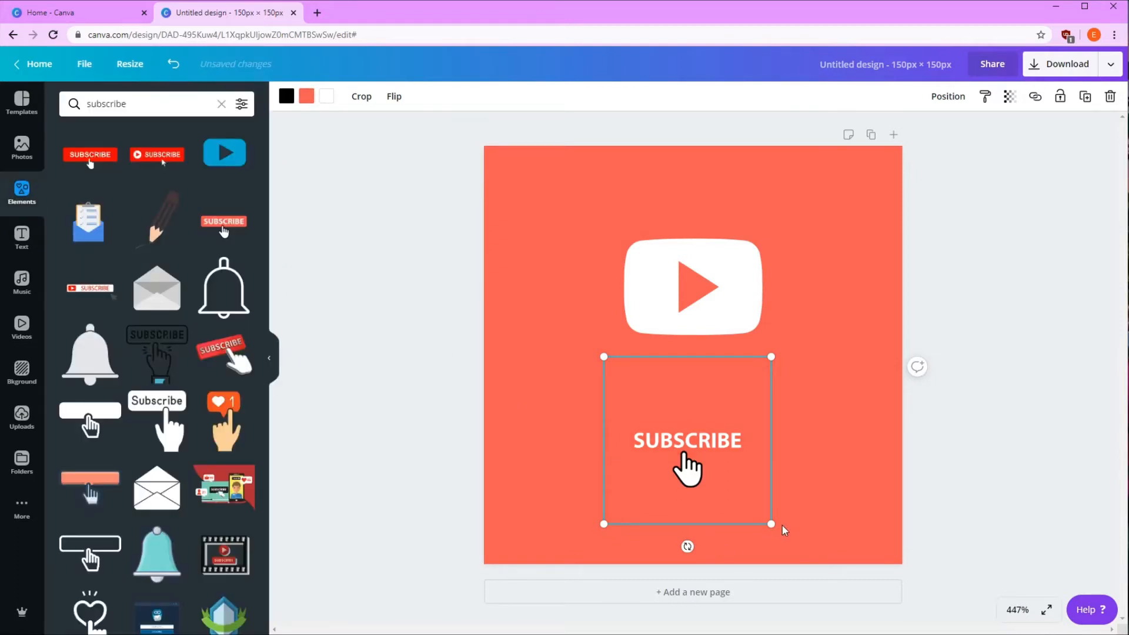
drag(784, 529, 961, 550)
drag(711, 492, 666, 420)
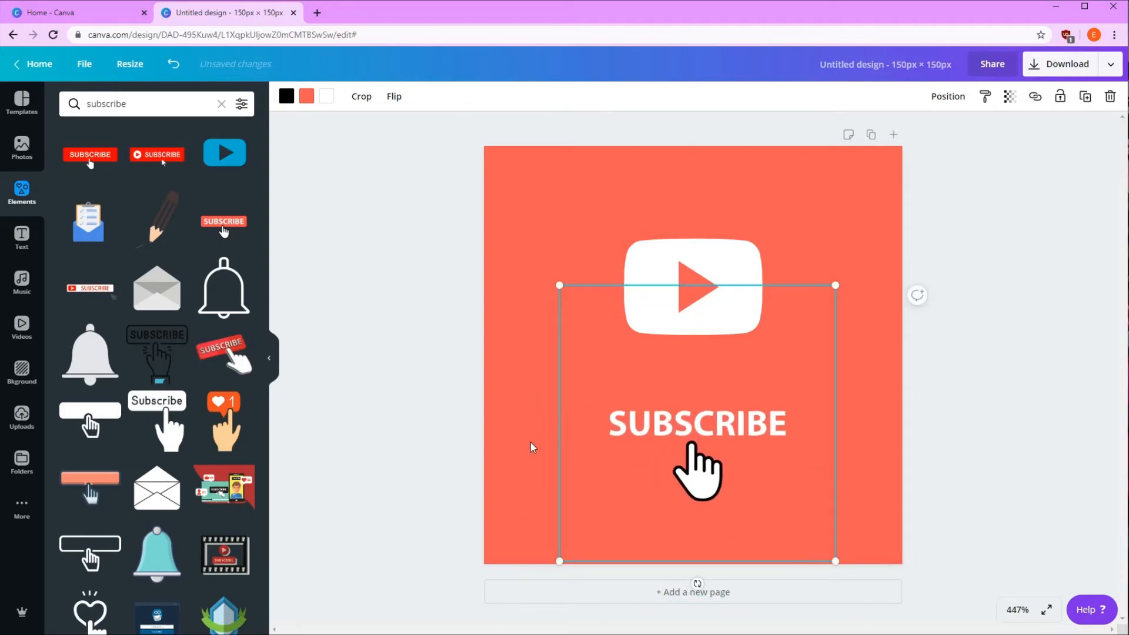
click(532, 449)
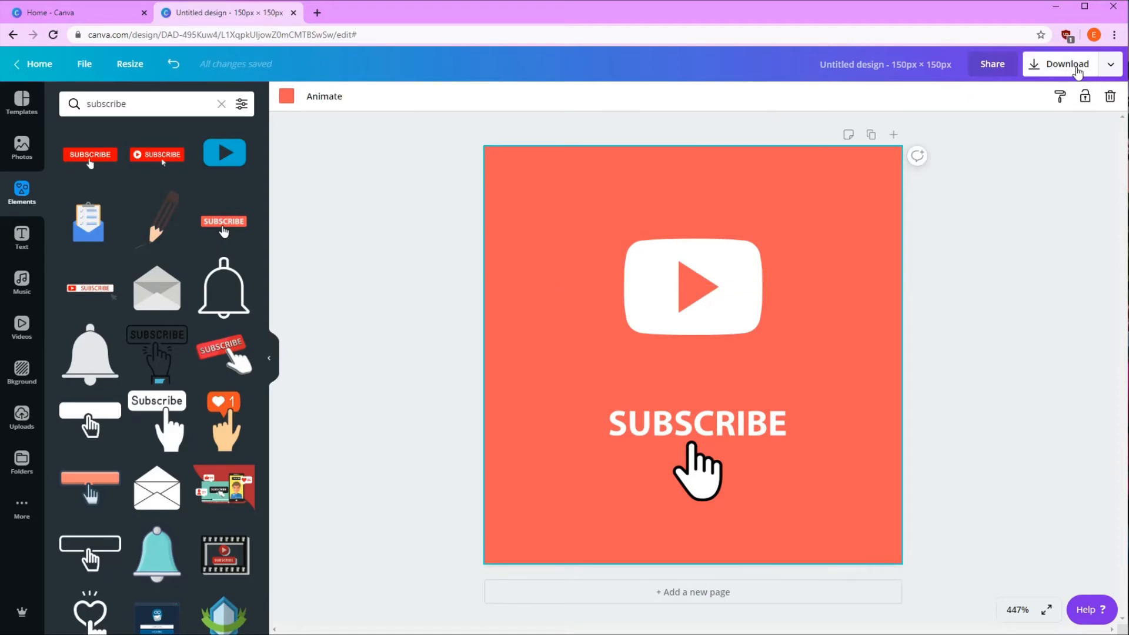
Download the design as a PNG at 1x size, 150 x 150 px, and dismiss the download bar and the published notice
click(1072, 65)
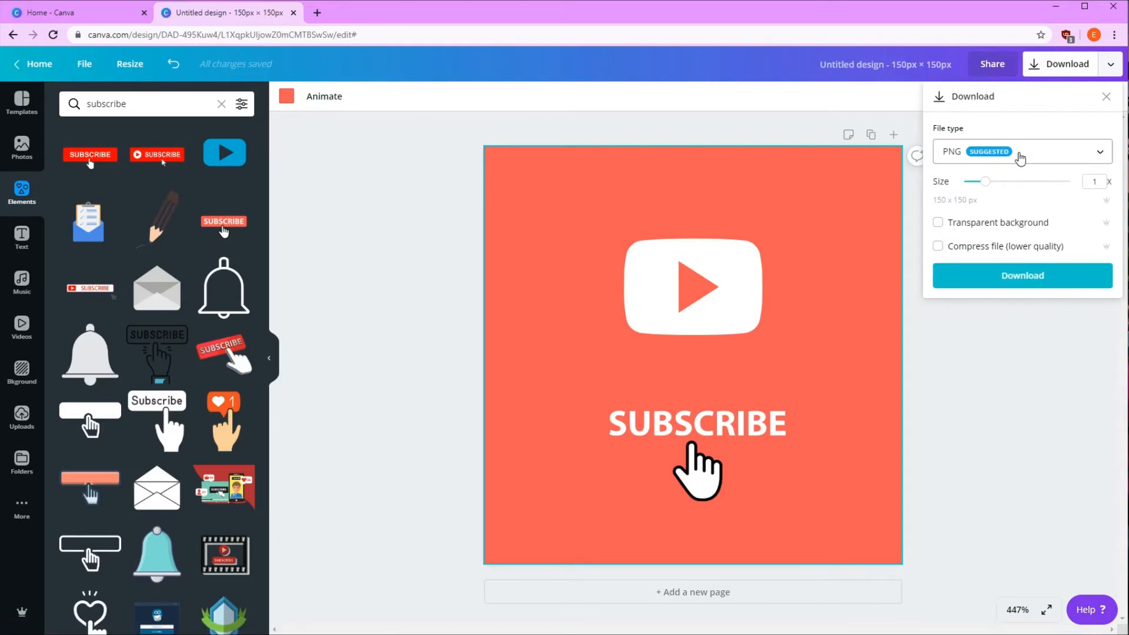
click(1061, 276)
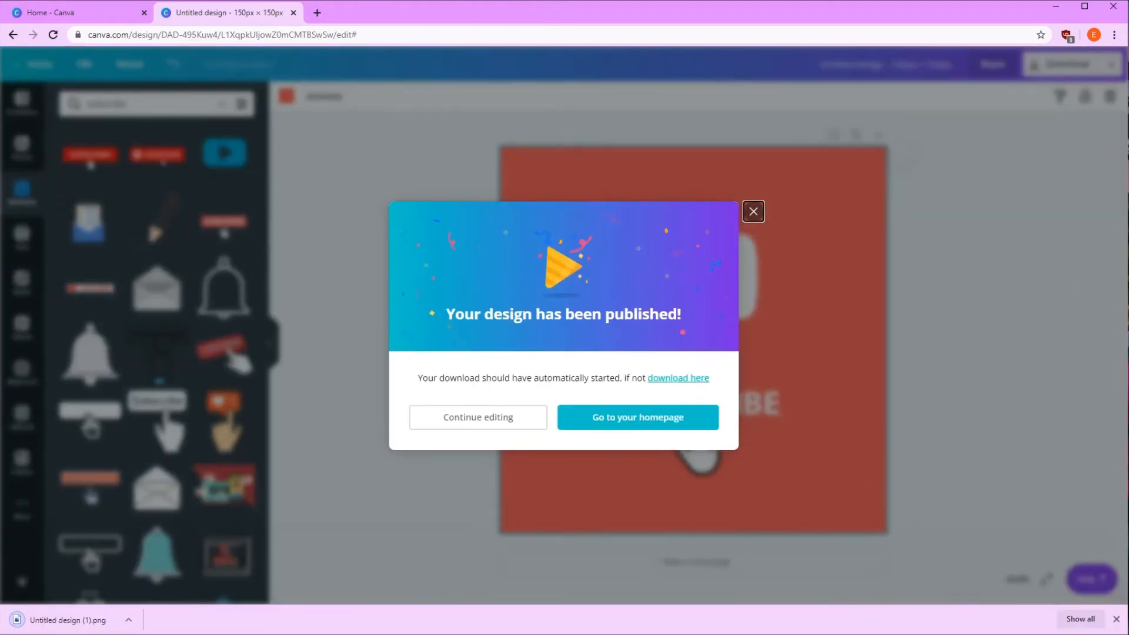
click(1116, 619)
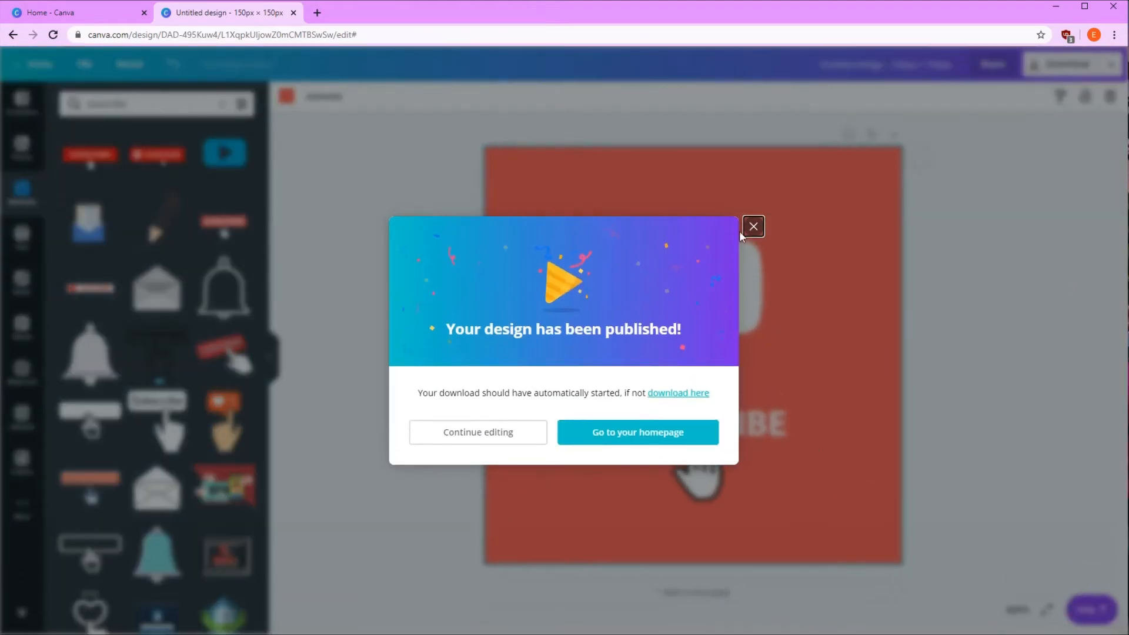
click(753, 226)
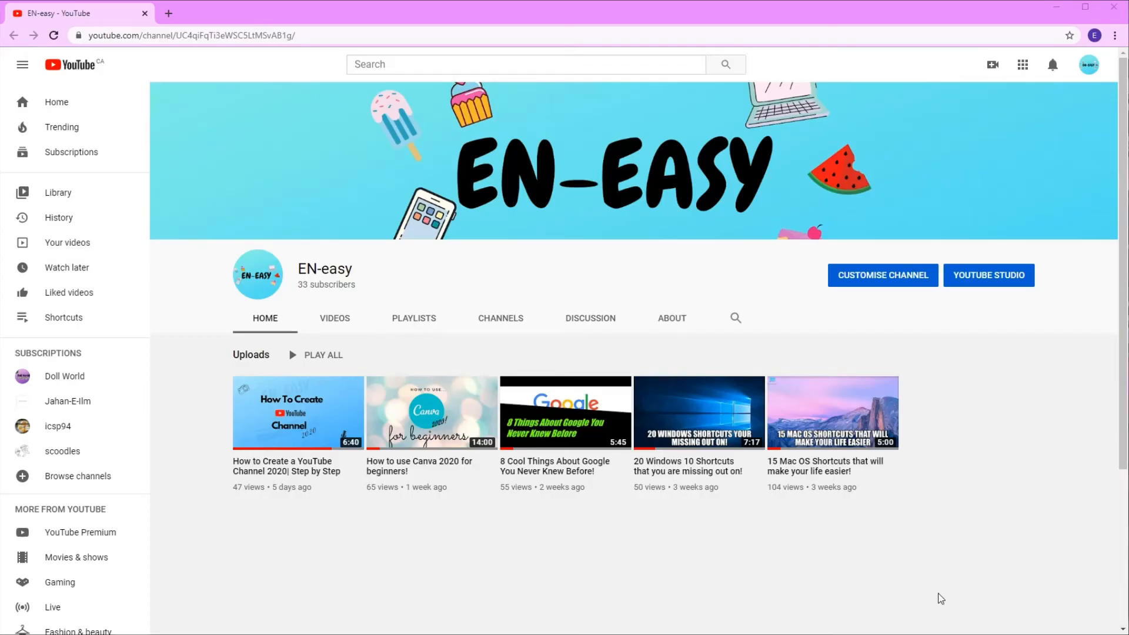
Go from the EN-easy channel page to YouTube Studio and open the channel's Branding settings
click(995, 275)
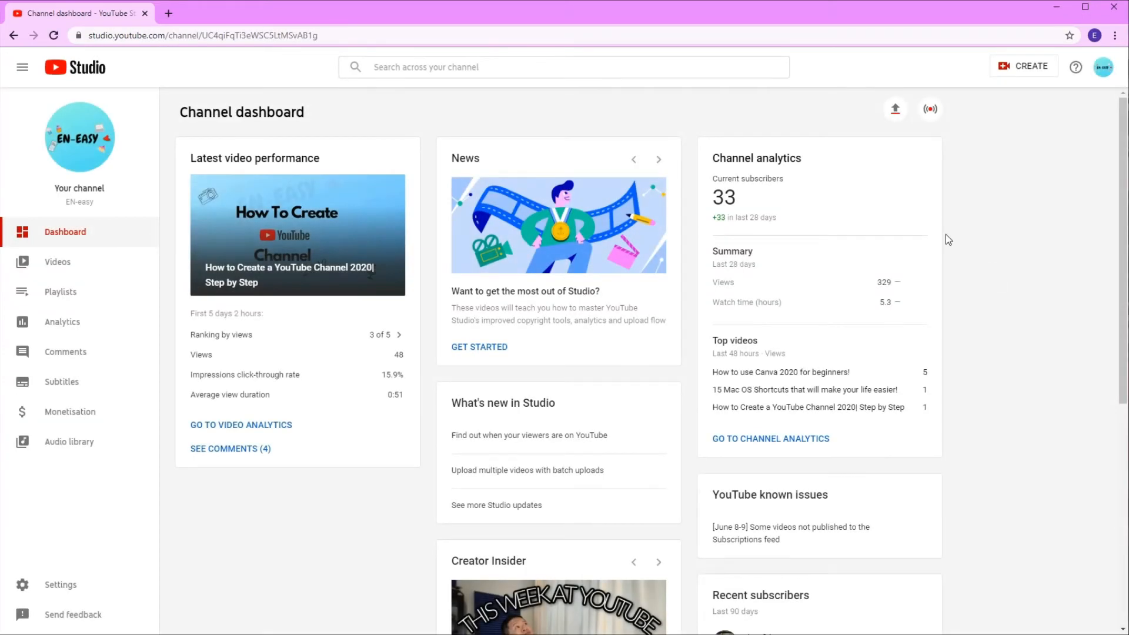
click(58, 588)
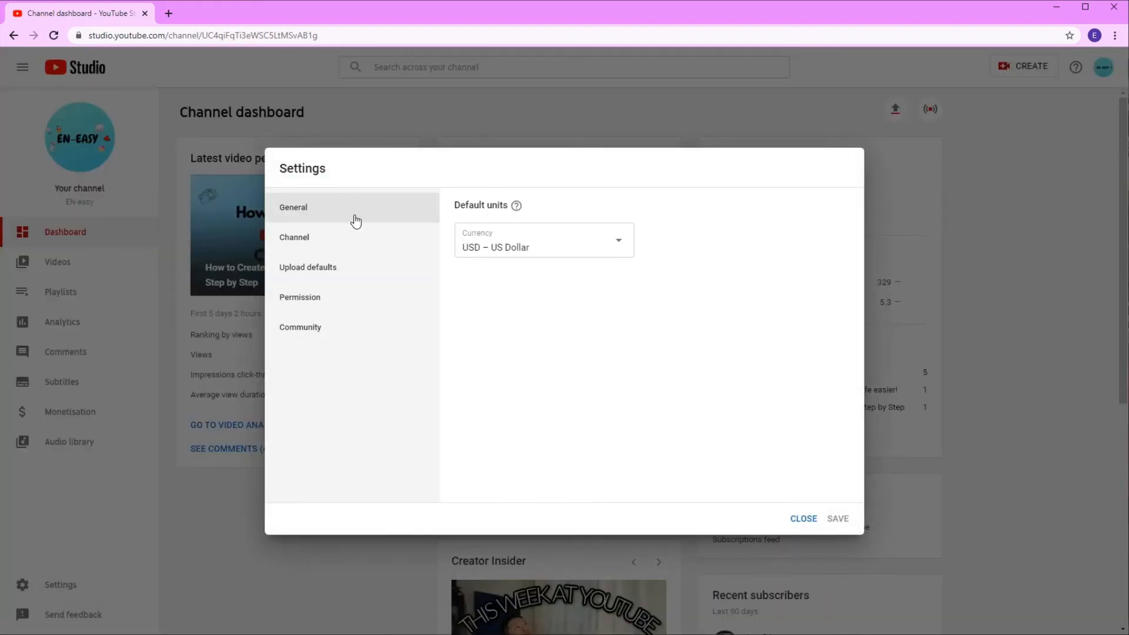
click(375, 241)
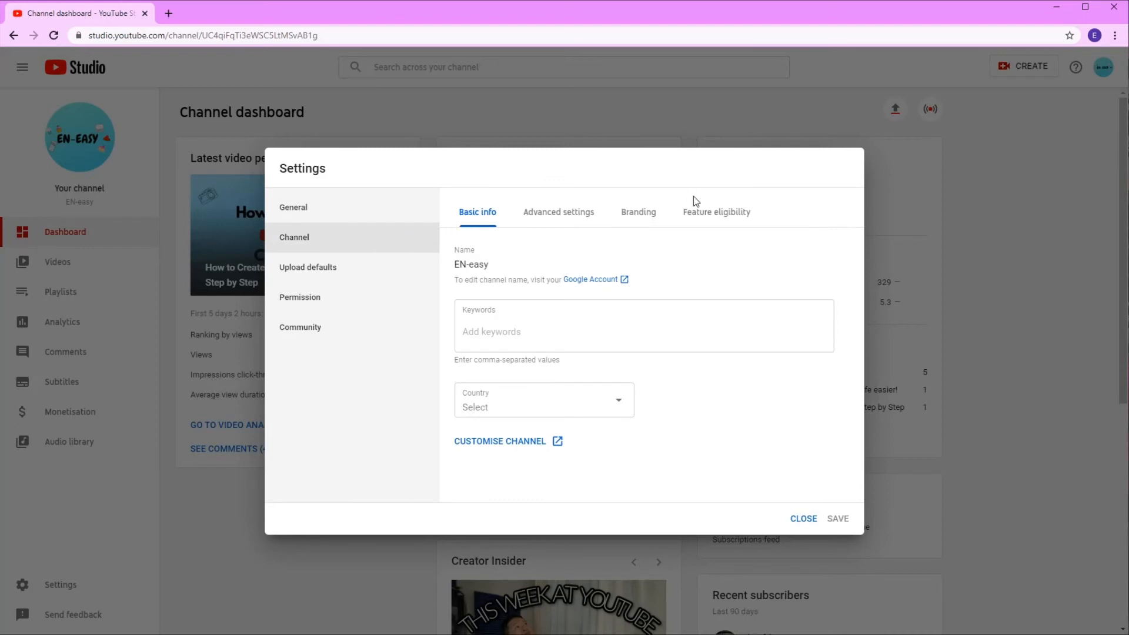
click(645, 221)
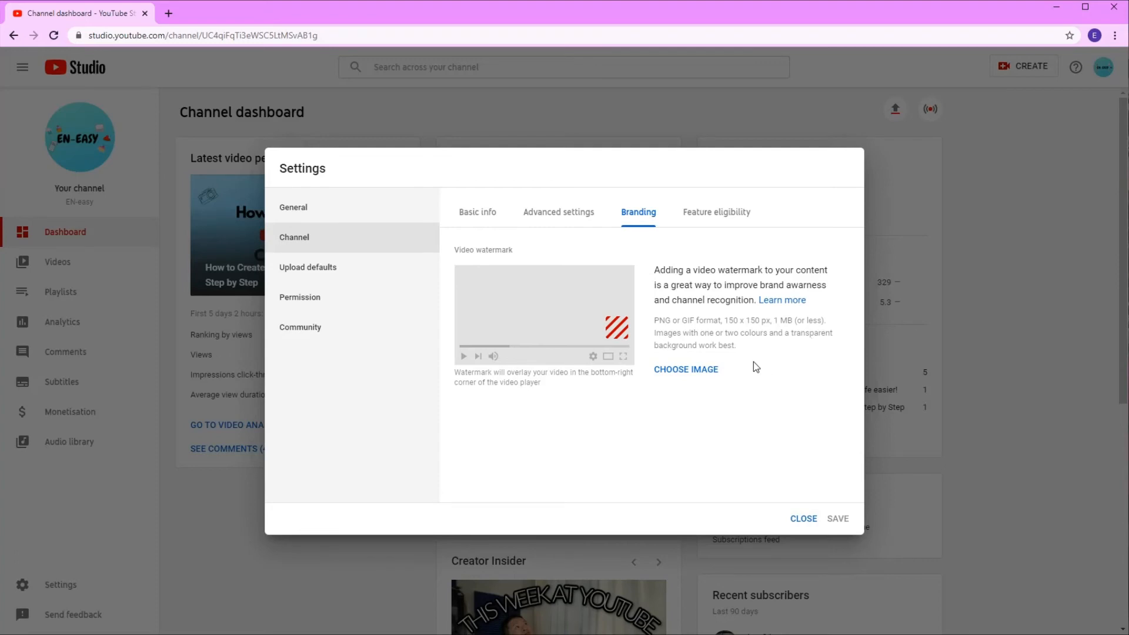
Upload the image "Untitled design (1)" from Downloads as the channel's video watermark
click(695, 369)
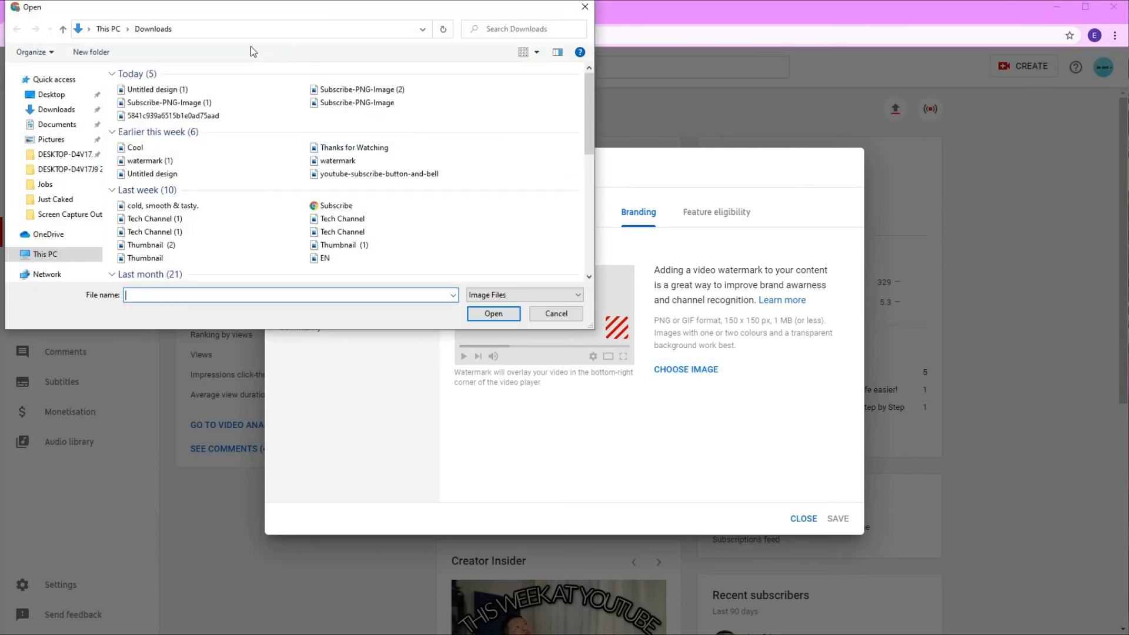
click(159, 89)
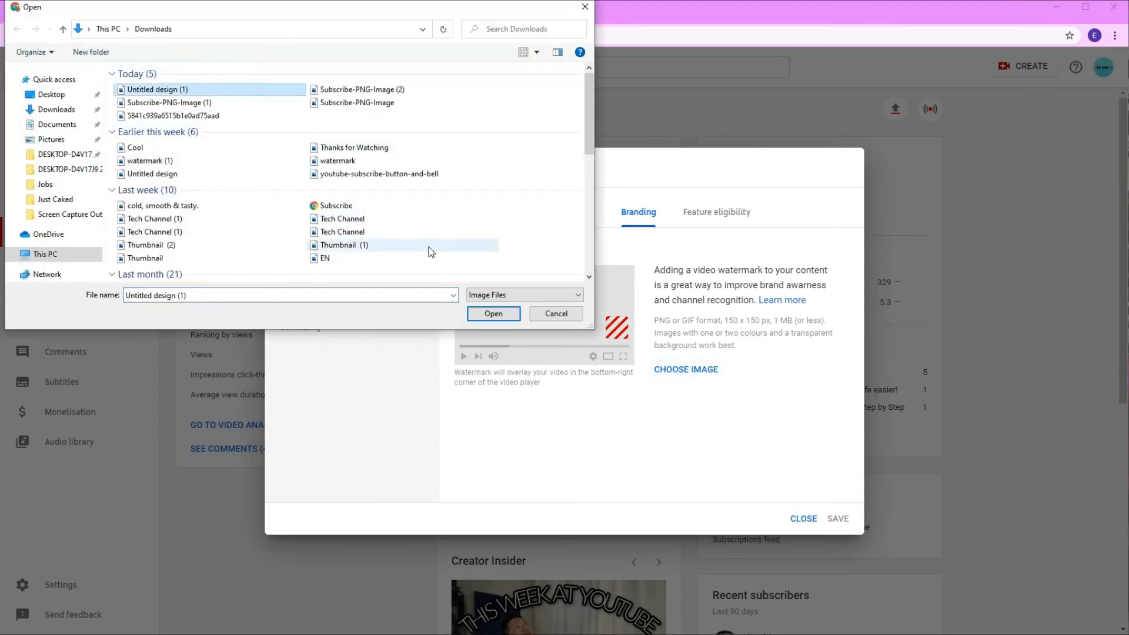
click(494, 314)
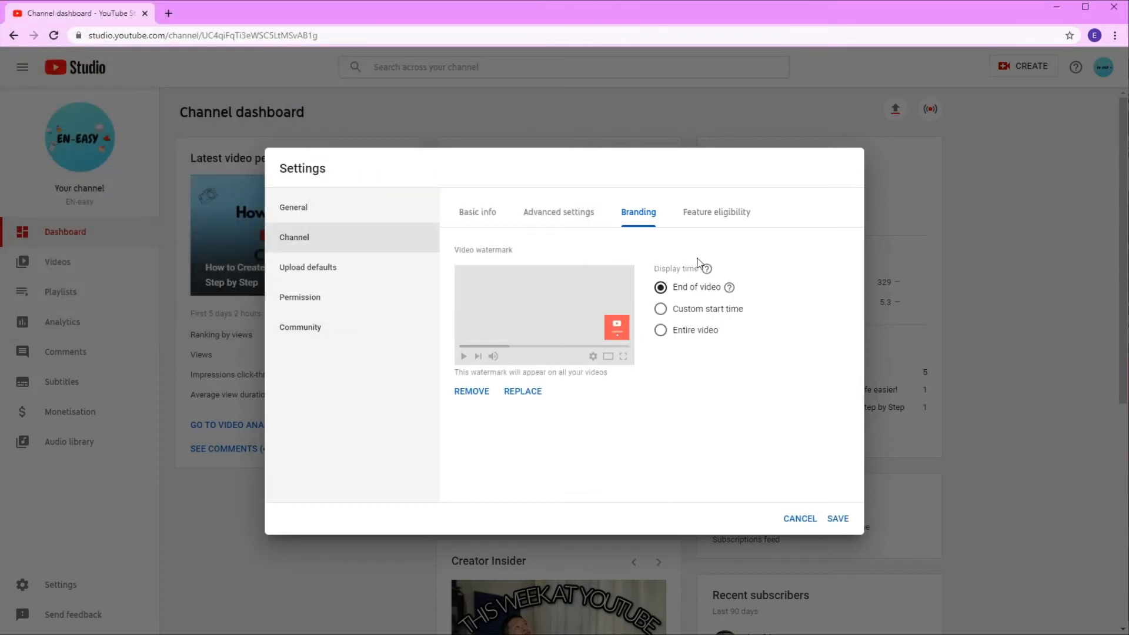
Set the watermark's display time to a custom start time of 00:02 and save the channel settings
click(664, 312)
click(660, 357)
click(661, 308)
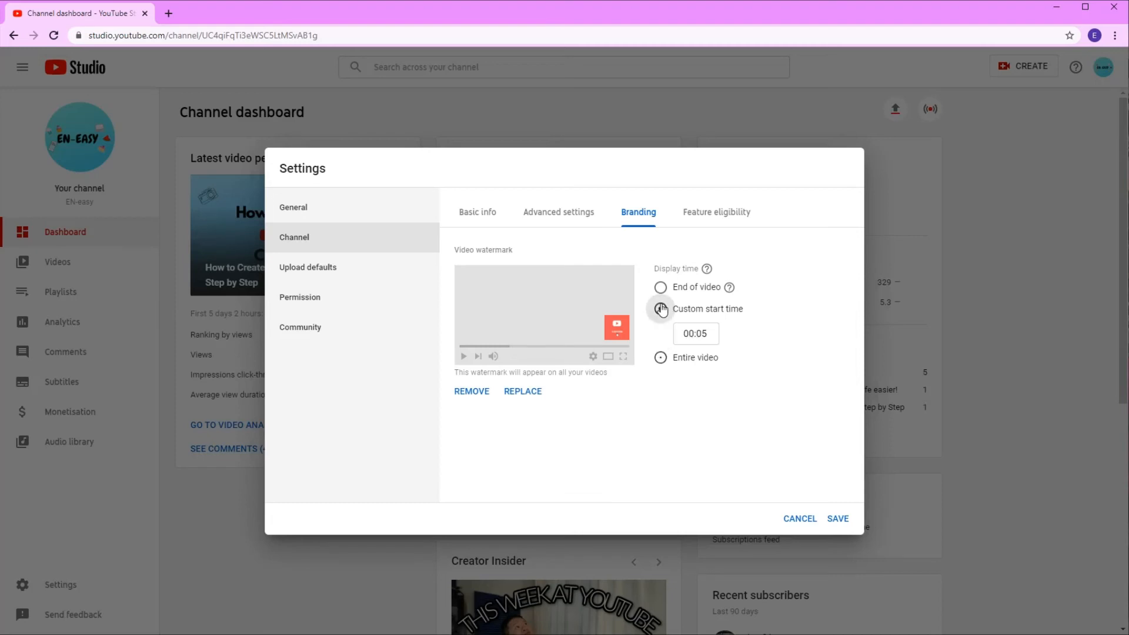
click(709, 332)
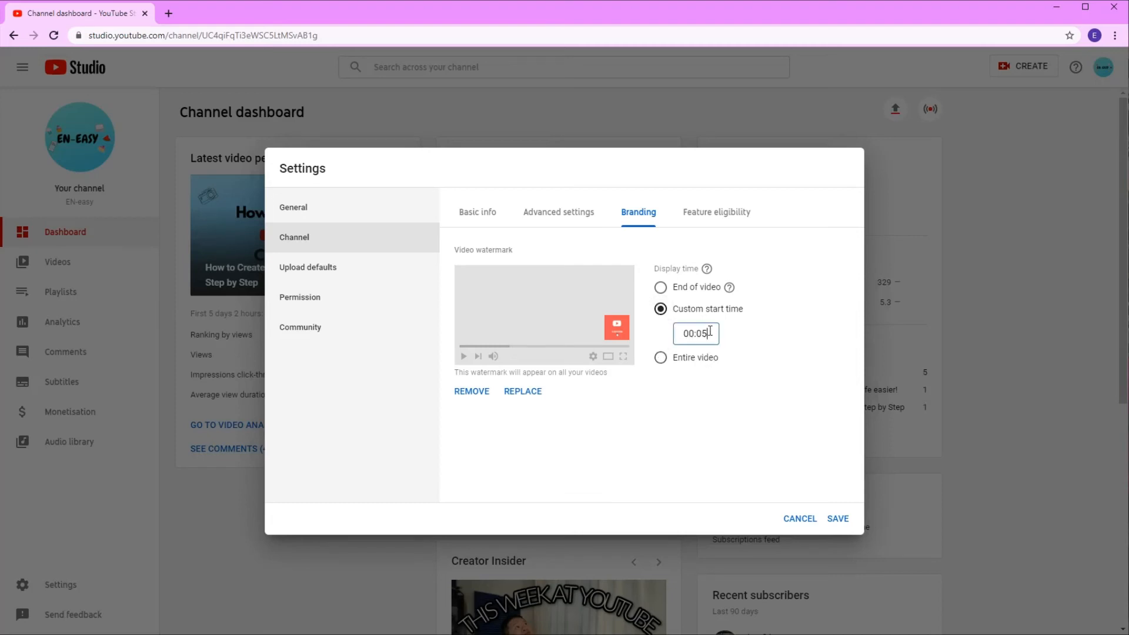
key(BackSpace)
text(2)
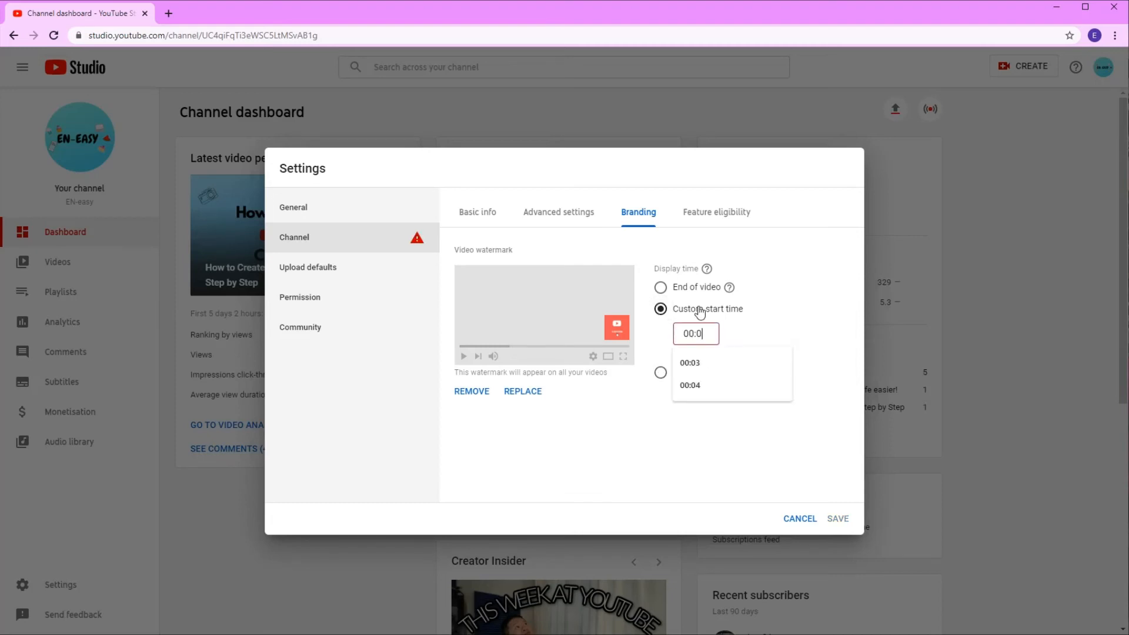
click(574, 403)
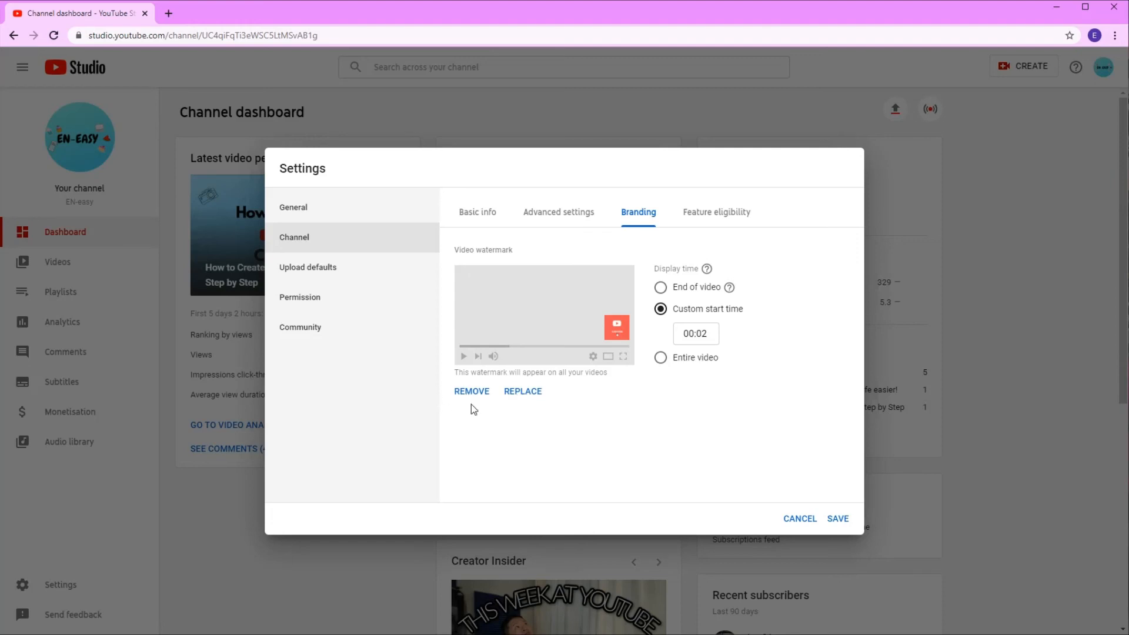
click(837, 519)
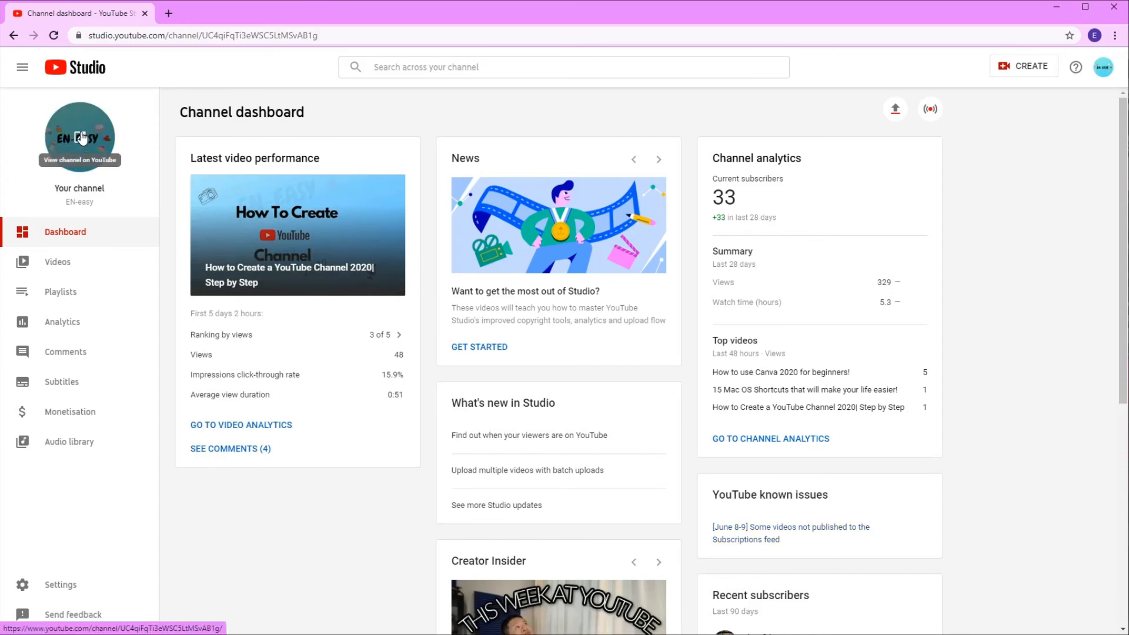
Open the channel on YouTube and check the watermark and its subscribe pop-up on the video "How to use Canva 2020 for beginners!"
click(81, 138)
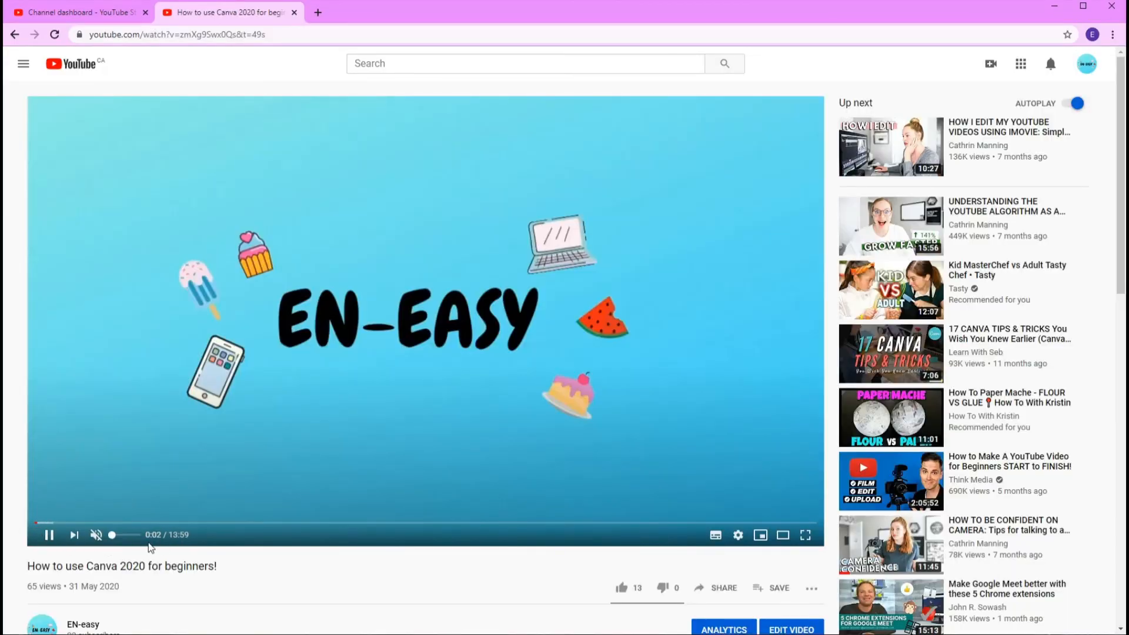
mouse_move(805, 502)
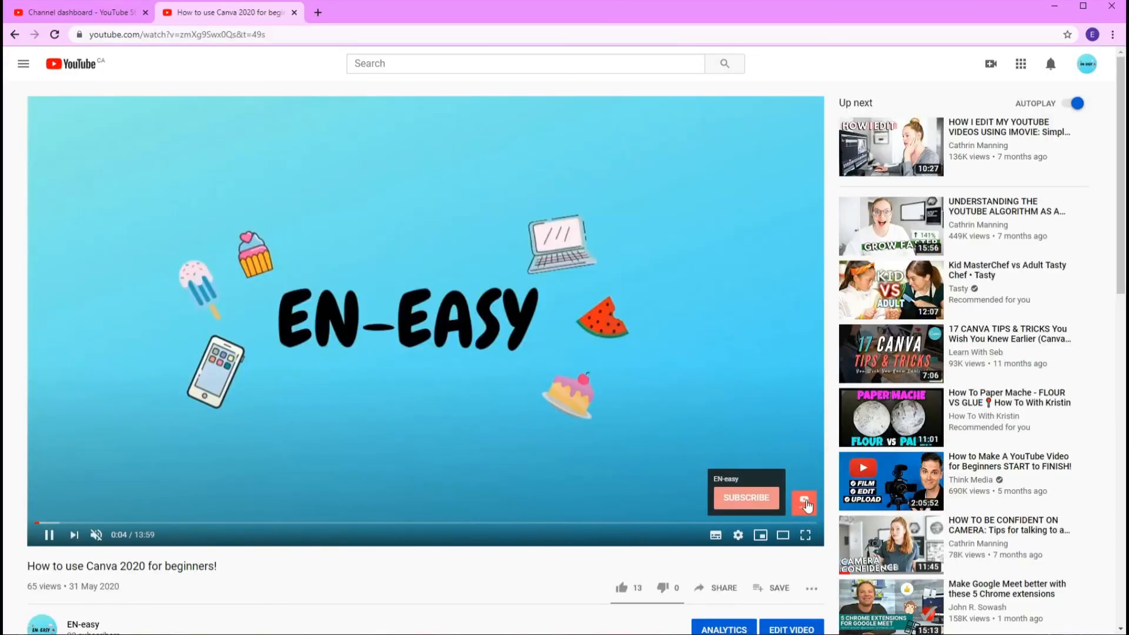